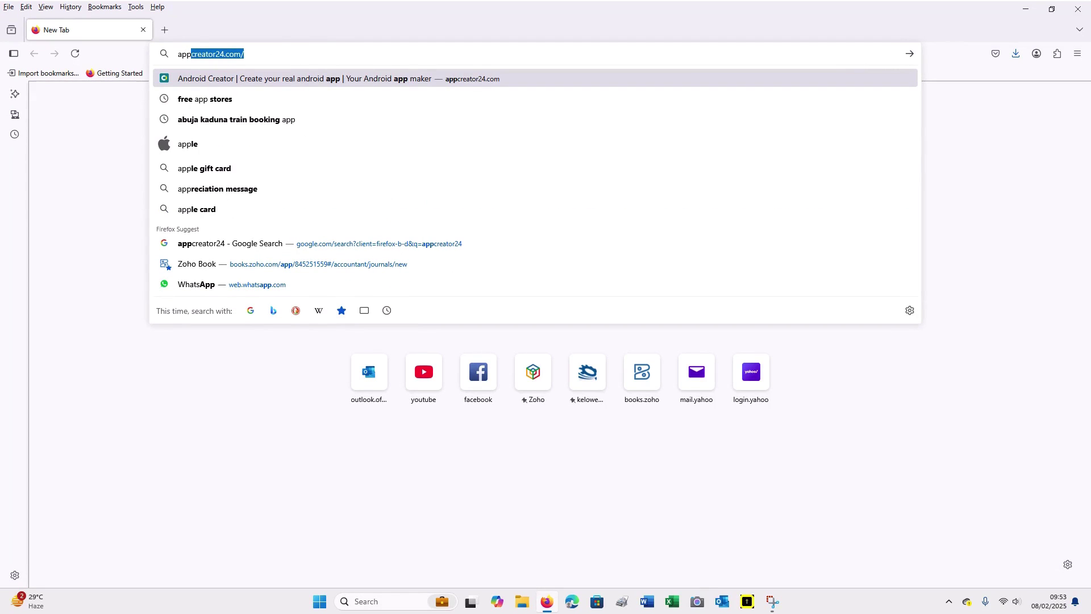
Open appcreator24.com, sign in, and scroll down the Apps list to Translator App
click(348, 83)
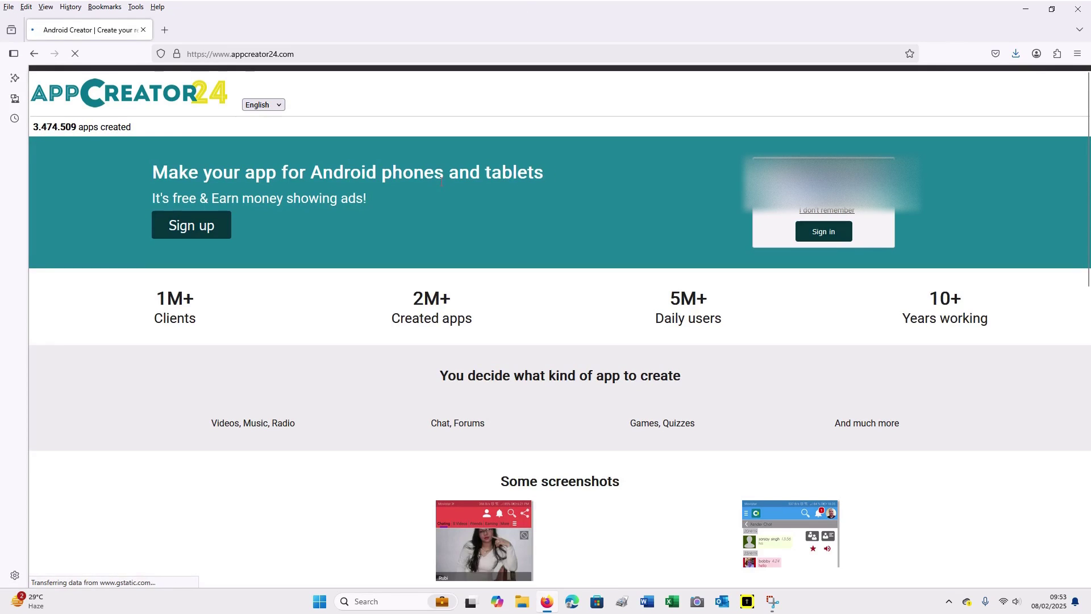
click(825, 232)
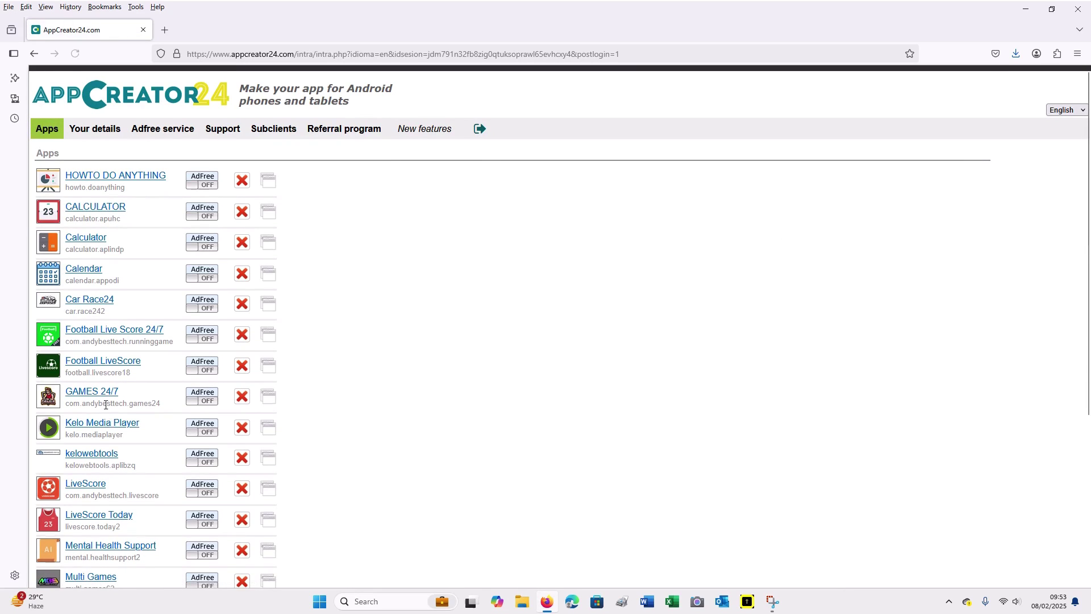
scroll(131, 359, down, 3)
scroll(131, 359, down, 2)
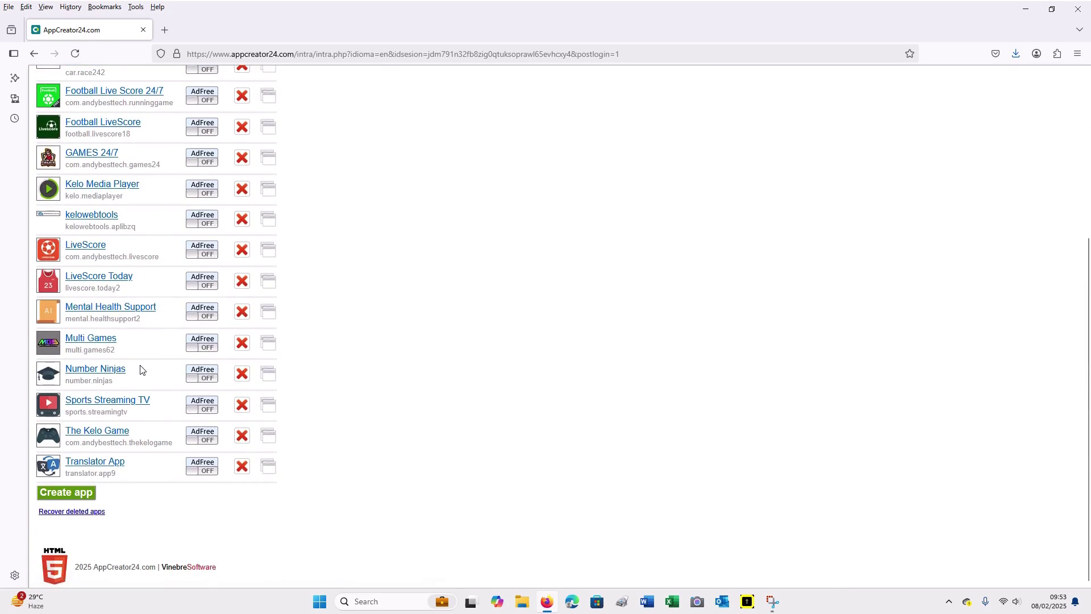
Create a new app named 'Games' with the red car icon from the gallery
click(85, 499)
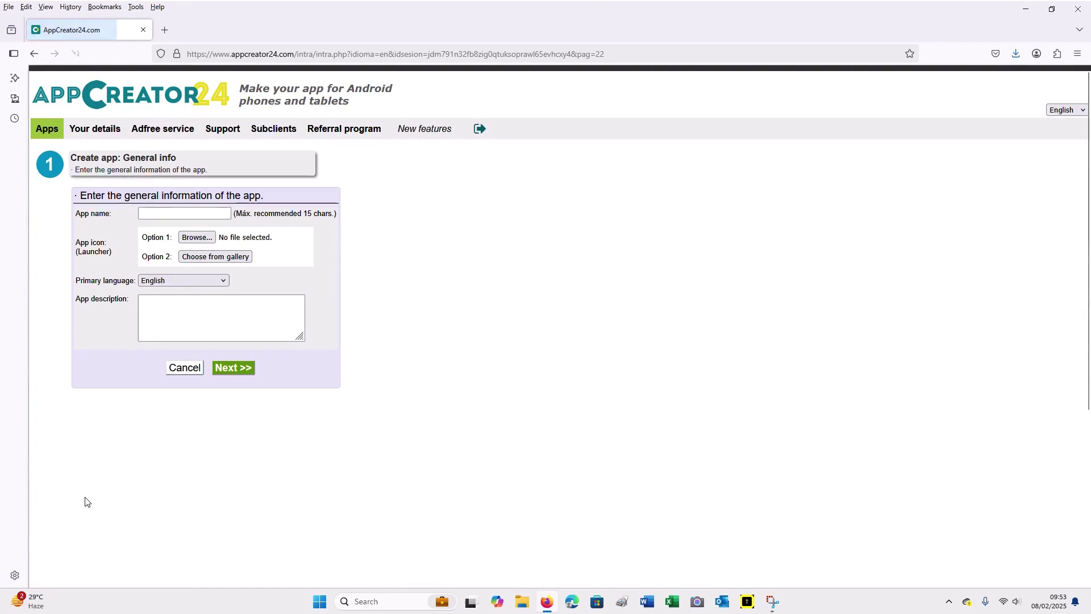
click(171, 213)
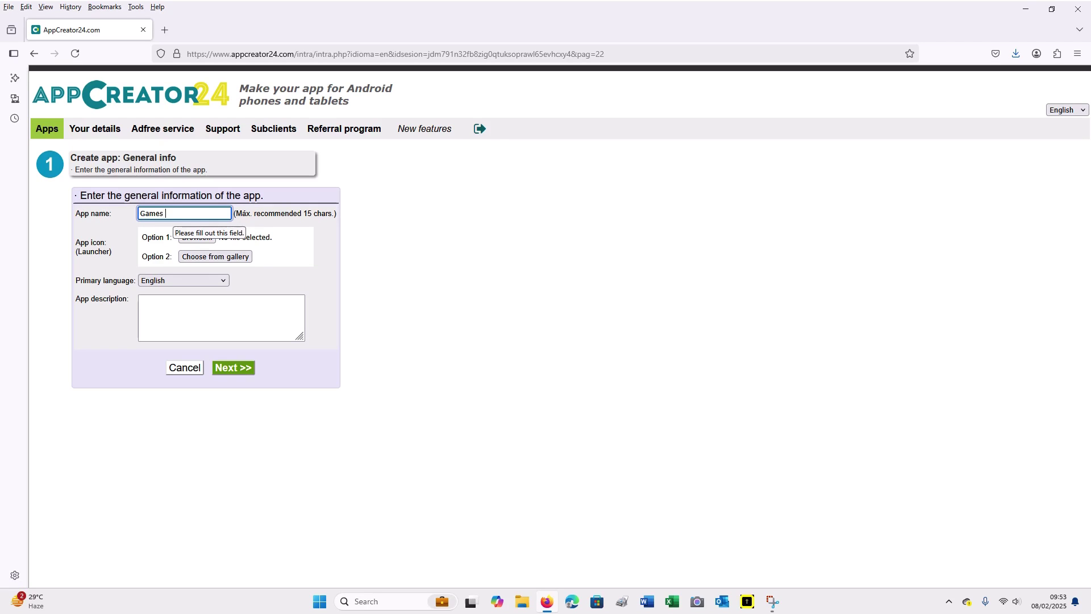
click(210, 259)
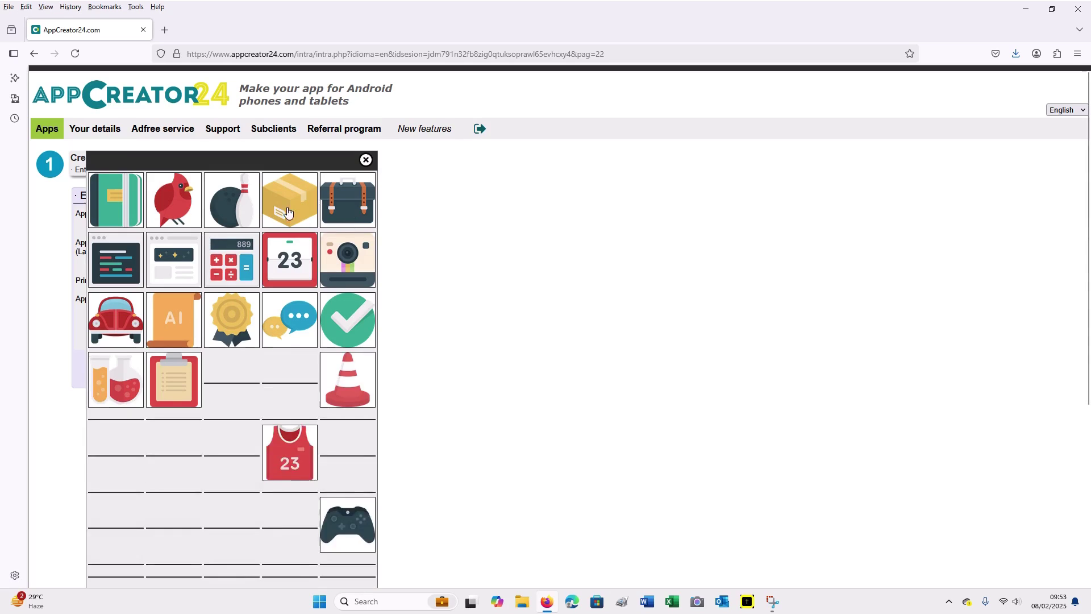
click(113, 329)
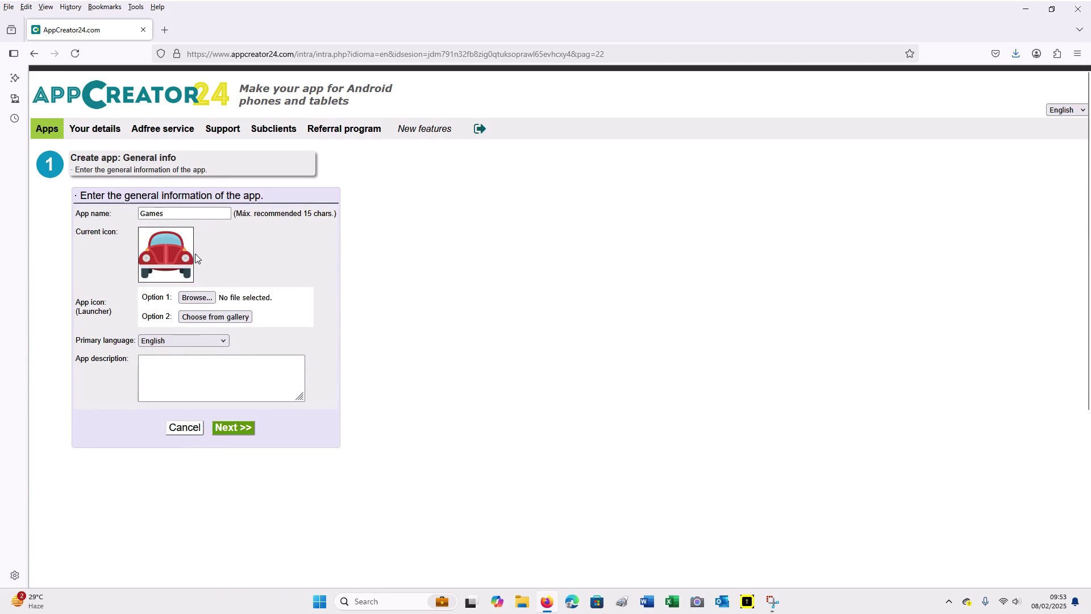
Rename the app 'Car Race', describe it as 'Car racing game free download', and submit
double_click(177, 214)
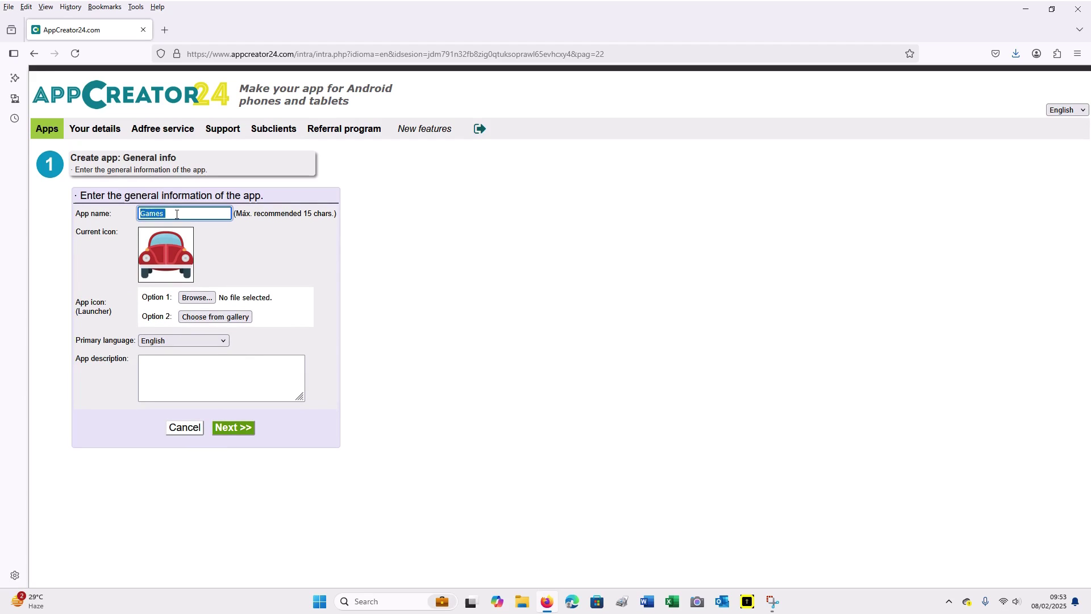
text(Car Race)
click(180, 364)
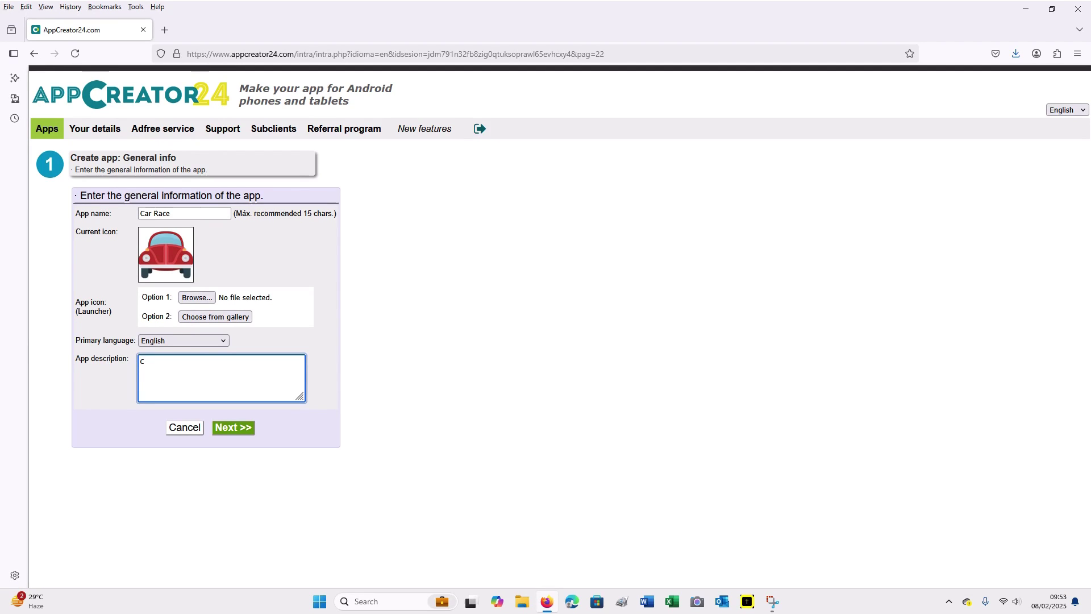
text(Car raceing game)
right_click(166, 364)
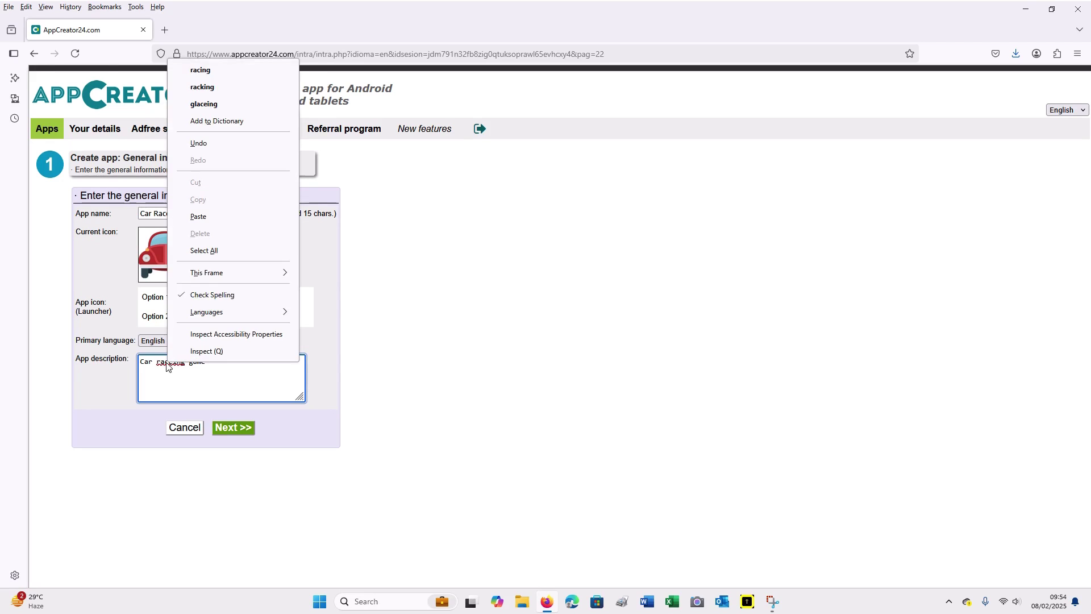
click(201, 70)
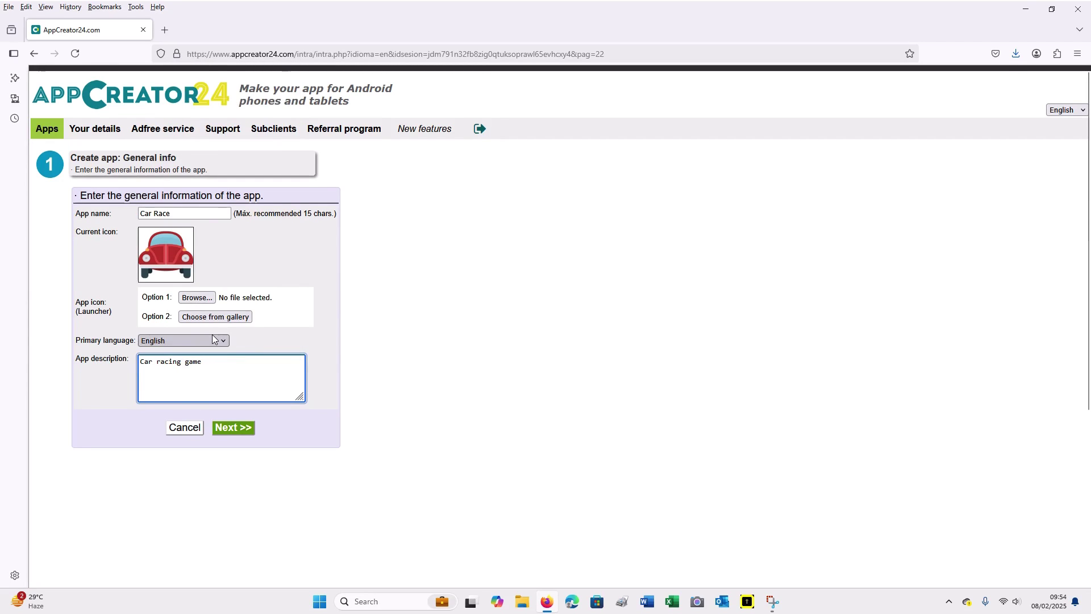
text(free download)
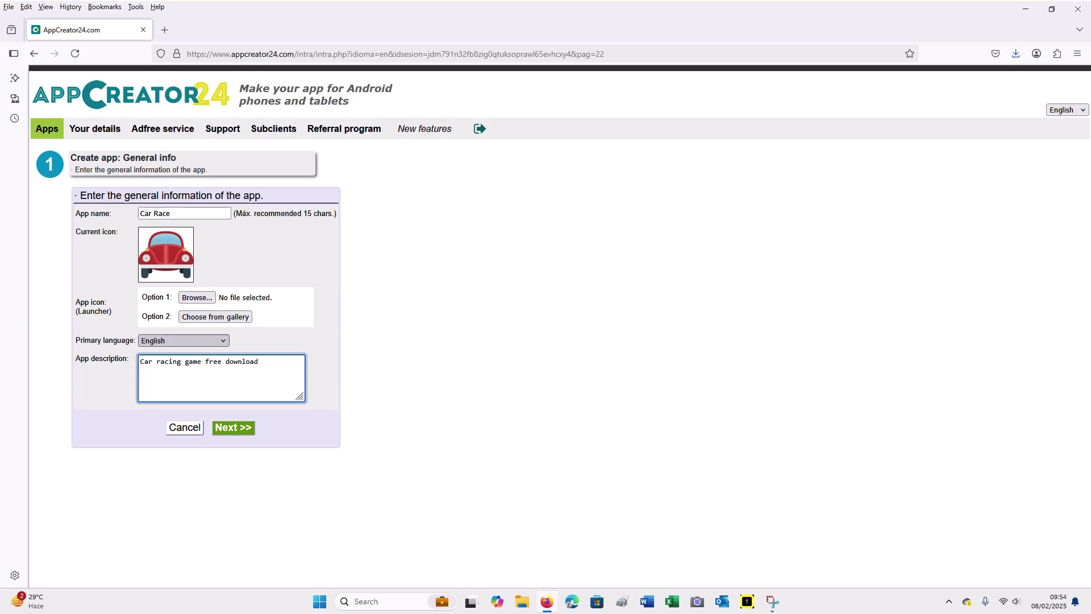
click(232, 436)
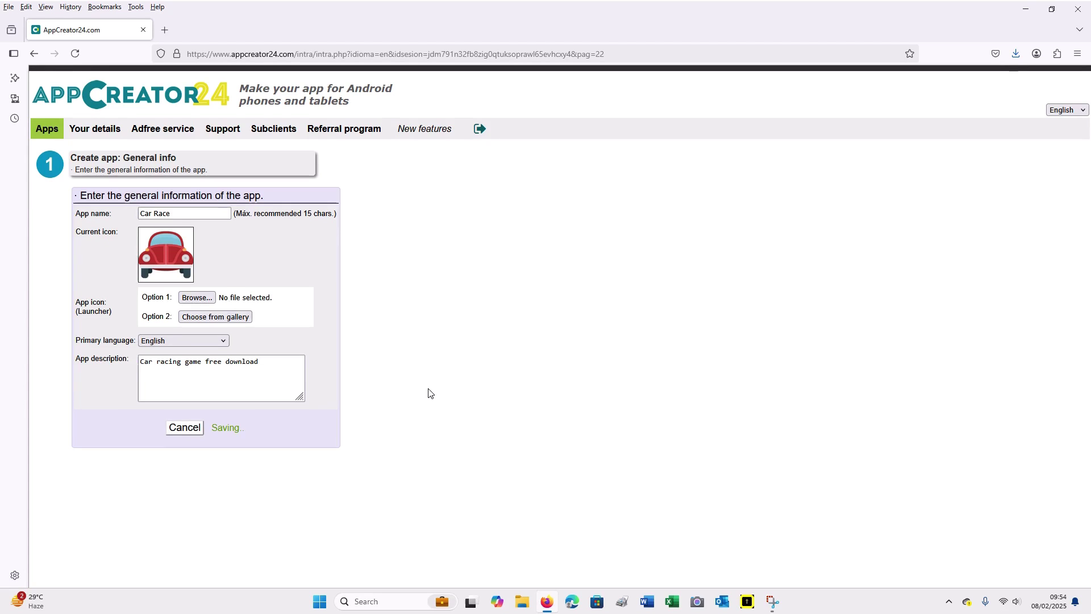
Finish the wizard as an empty app and go to the Car Race app manager
click(211, 419)
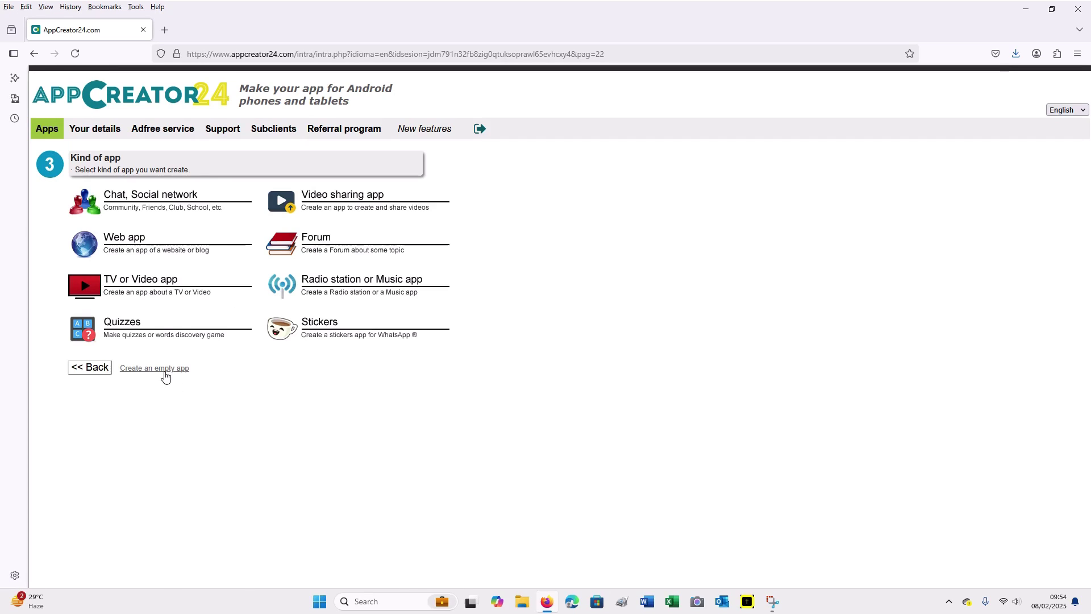
click(164, 369)
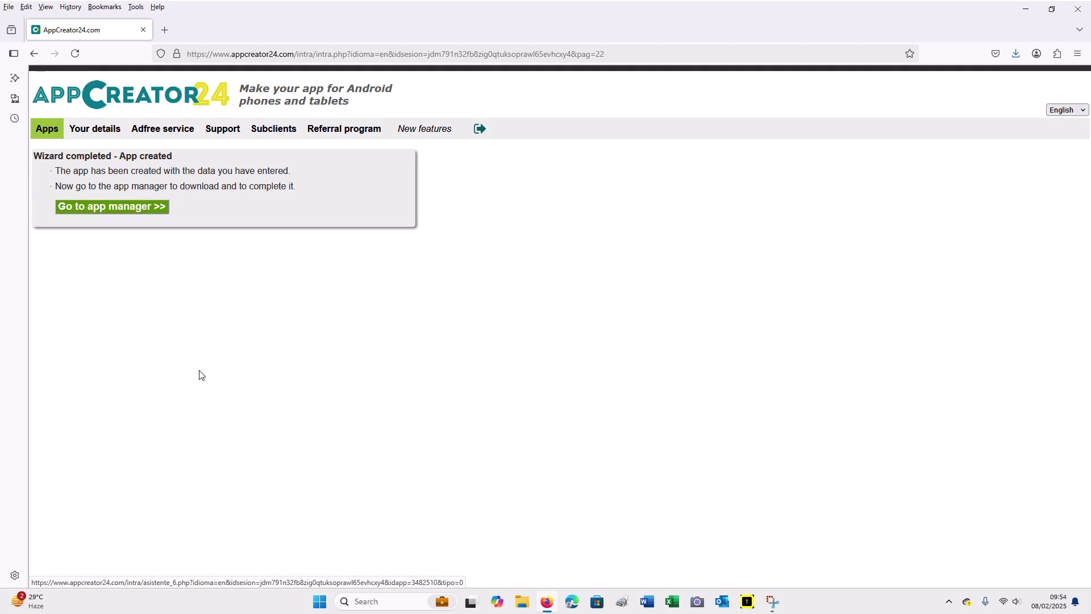
click(145, 210)
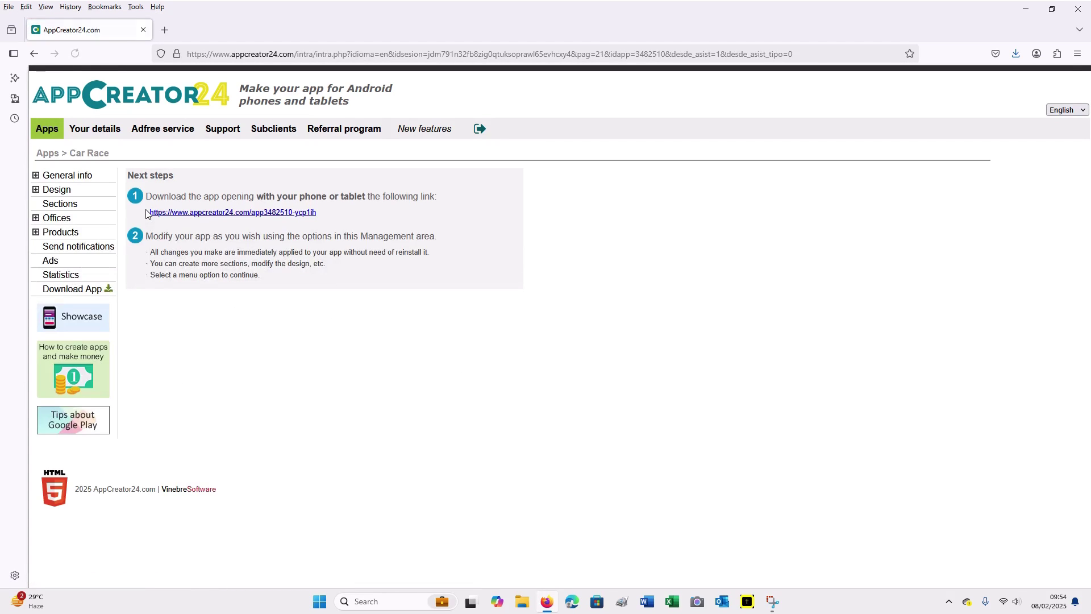
Start creating a new section from the app's Sections list
click(96, 209)
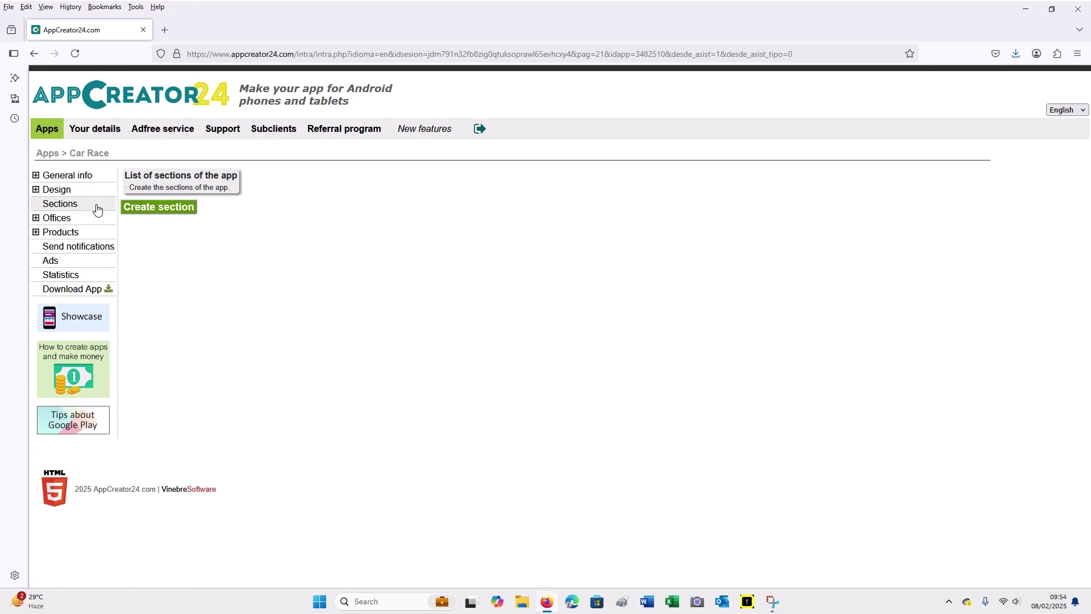
click(180, 211)
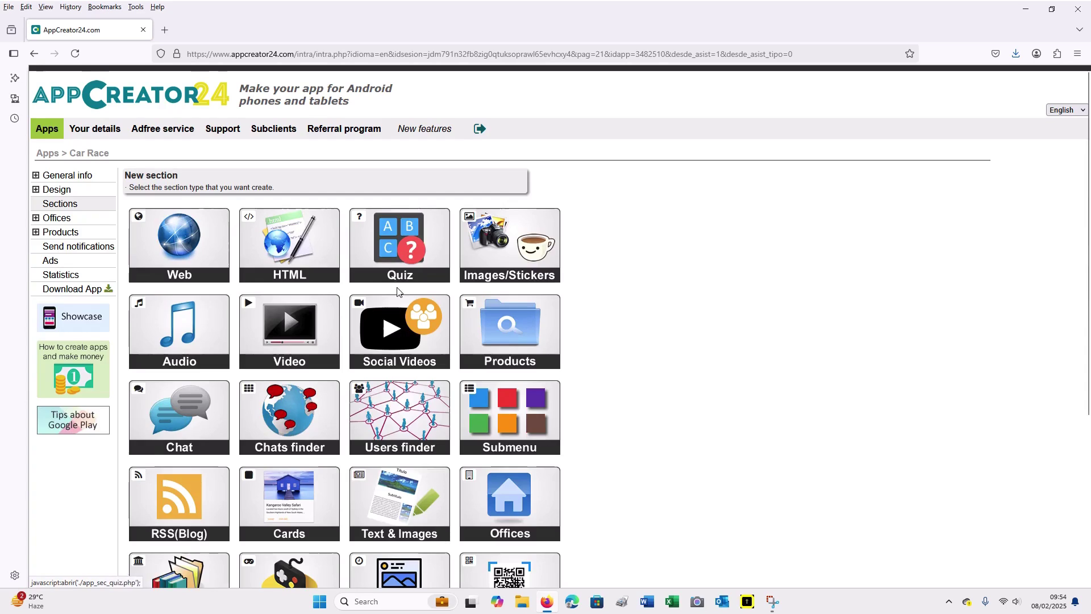
scroll(305, 372, down, 4)
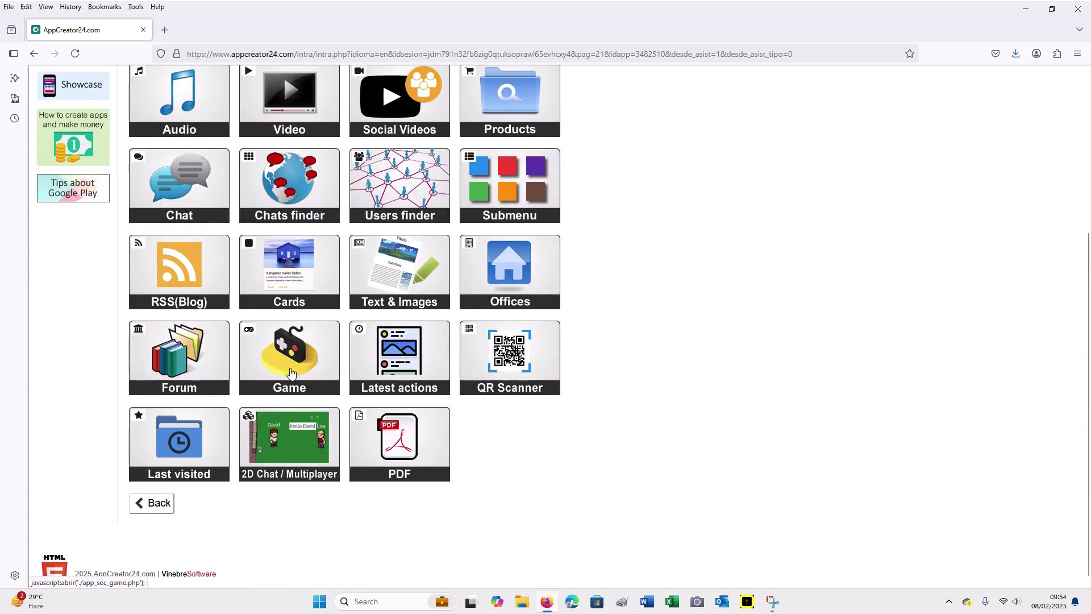
Make the new section a Game section and browse the game list to Zero Collision
click(300, 362)
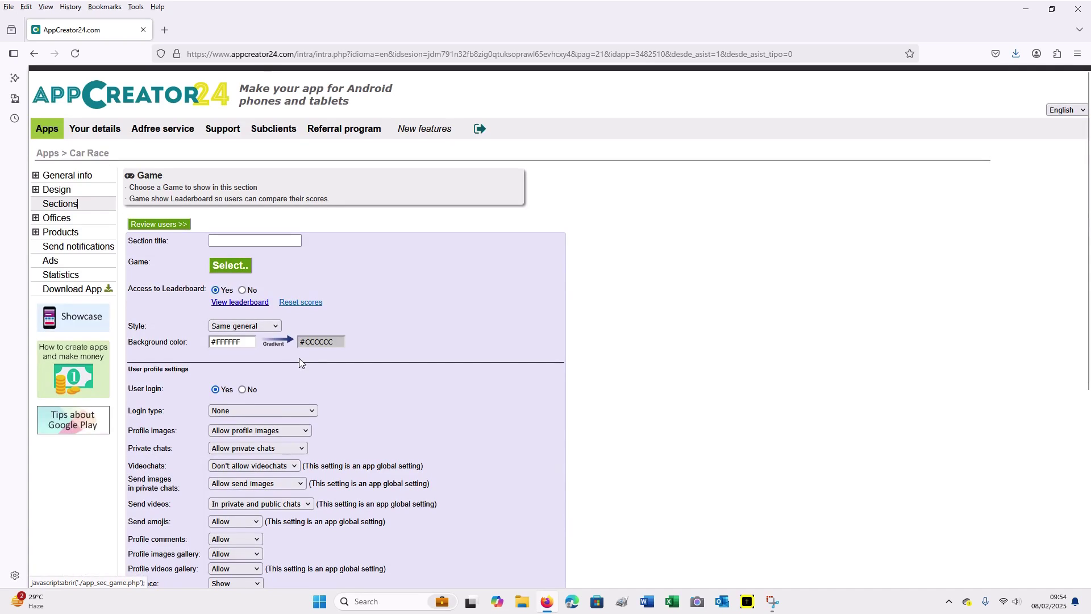
click(242, 271)
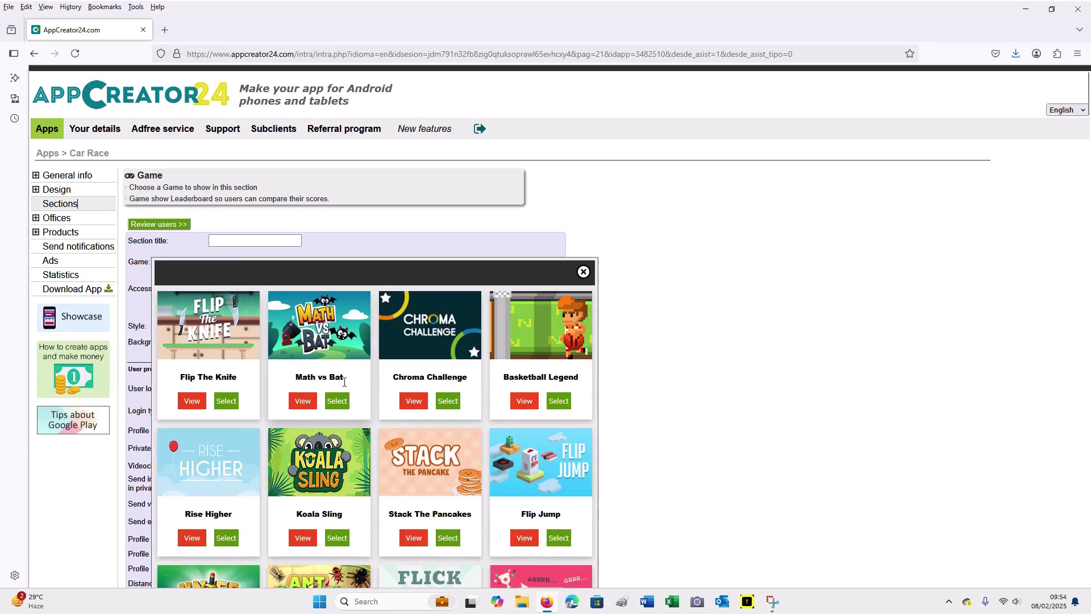
scroll(351, 387, down, 4)
scroll(351, 385, down, 5)
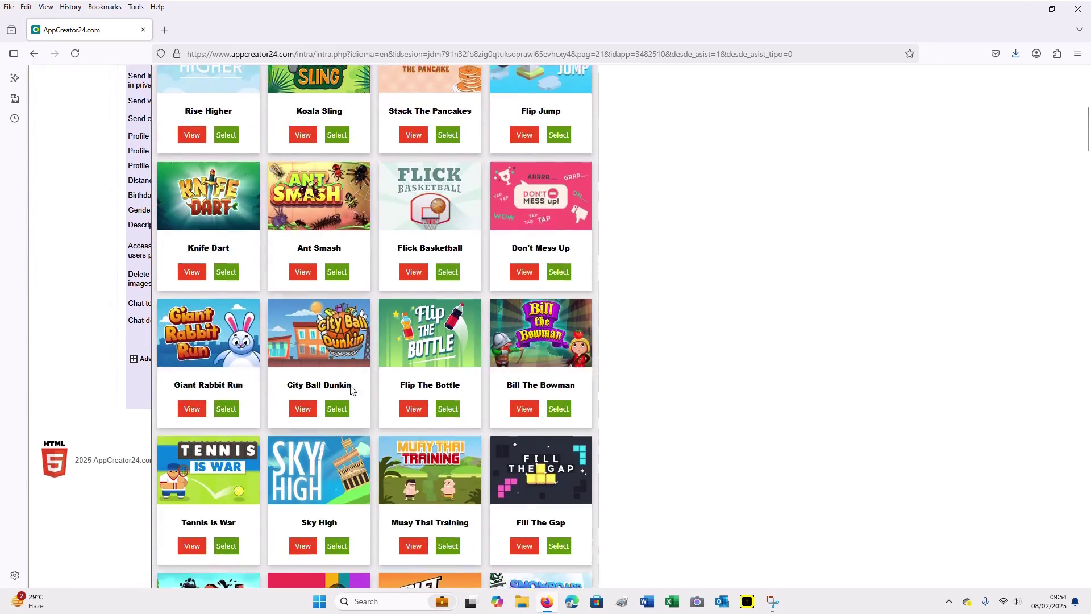
scroll(440, 352, down, 7)
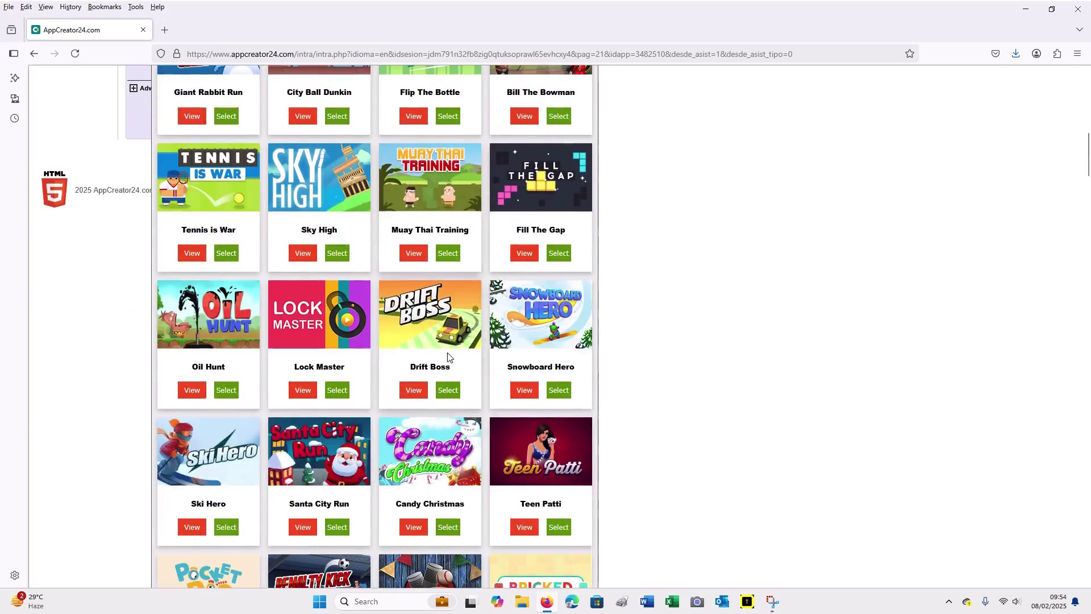
scroll(449, 355, down, 6)
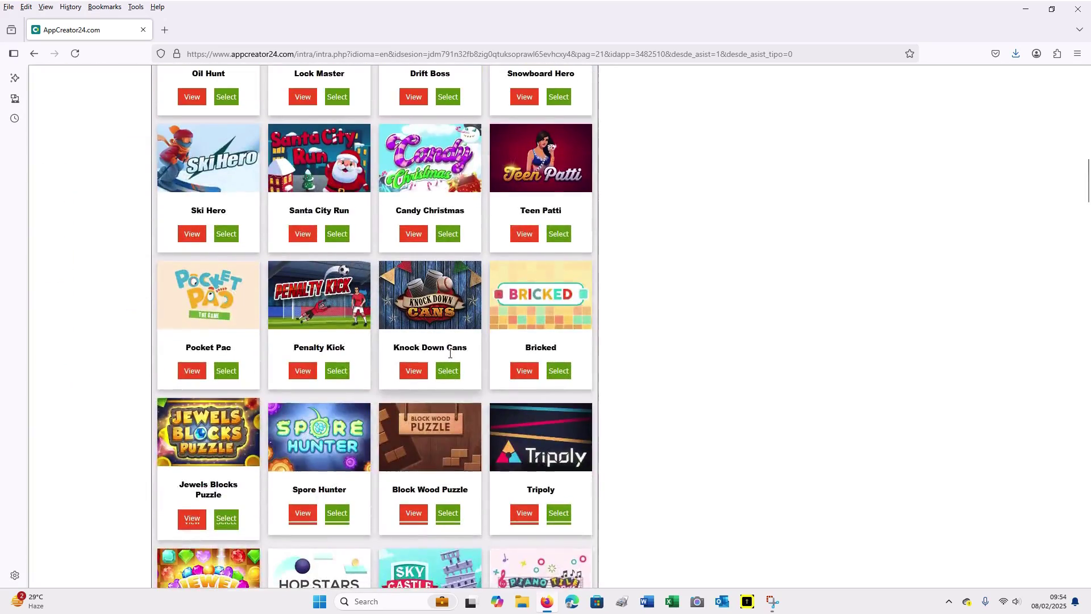
scroll(450, 356, down, 6)
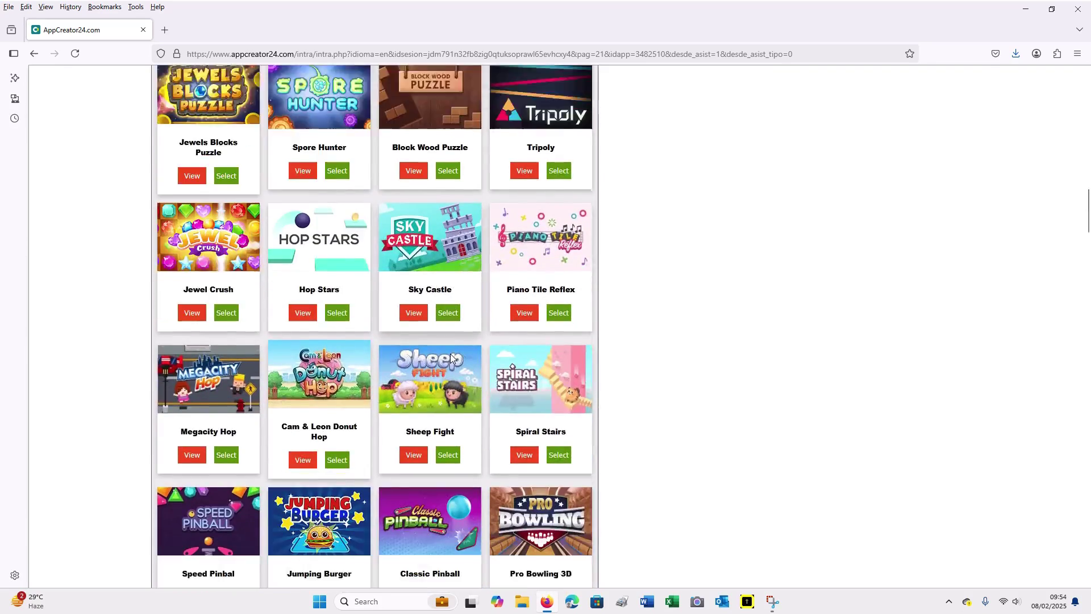
scroll(450, 357, down, 5)
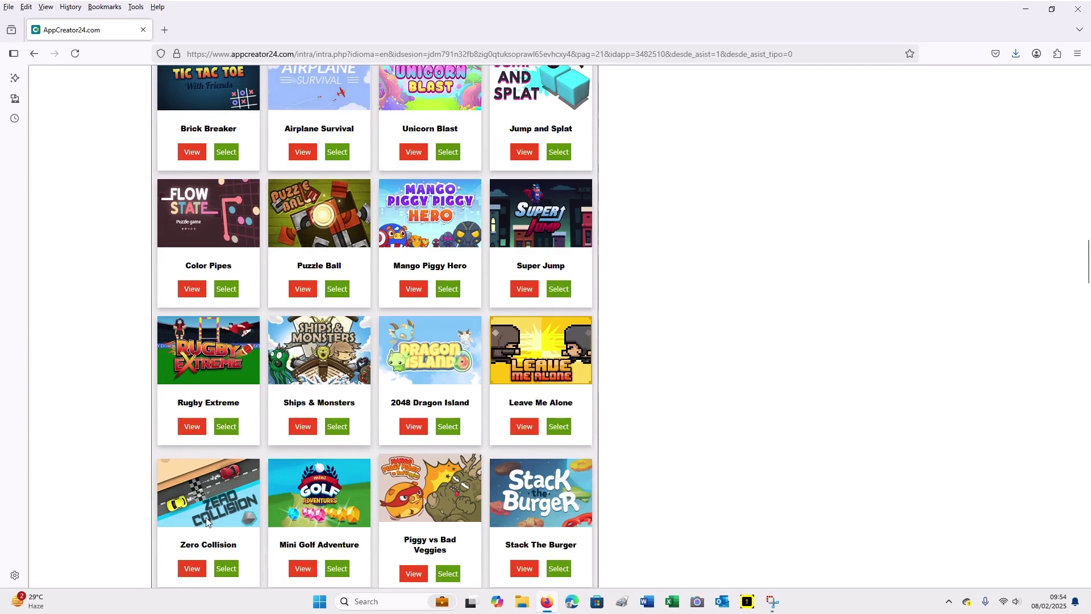
scroll(450, 354, down, 2)
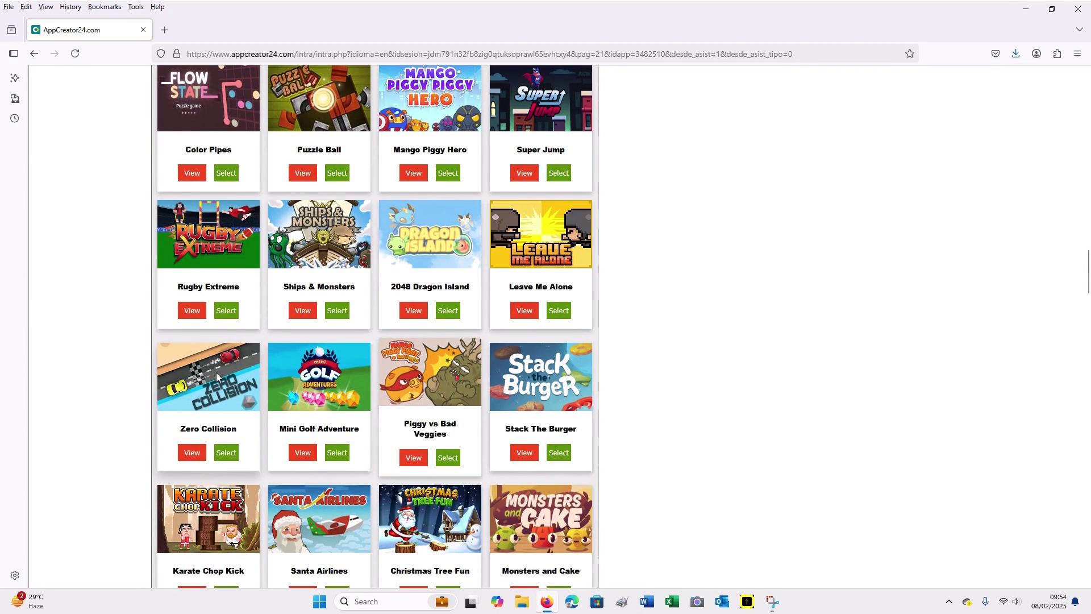
Copy the Zero Collision title and choose Zero Collision as the section's game
triple_click(194, 429)
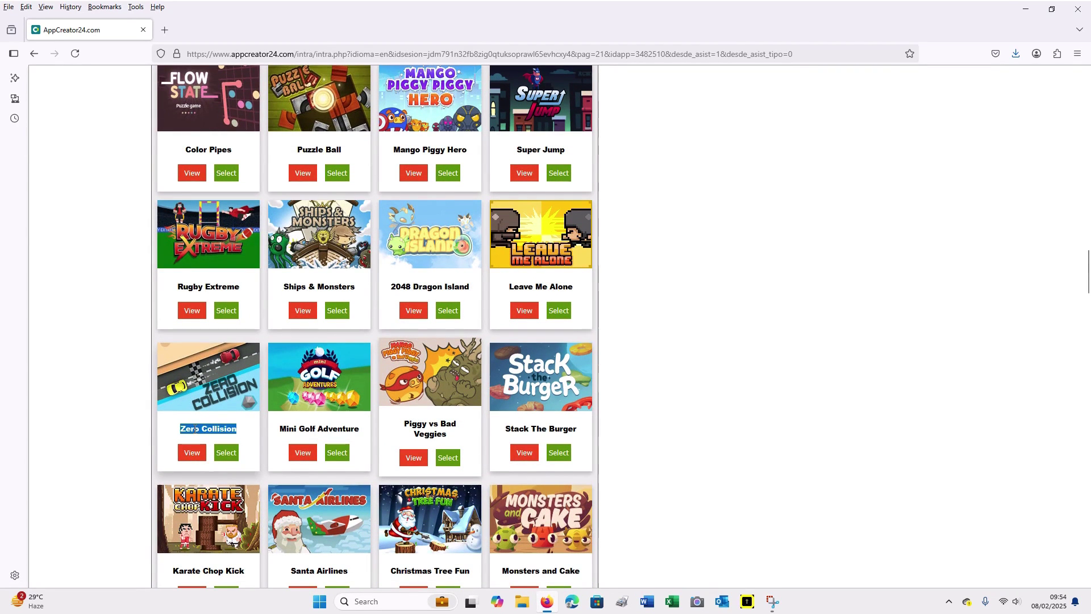
right_click(195, 431)
click(212, 442)
click(226, 453)
Title the section 'Zero Collision', set Access to Leaderboard to No, and save it
click(231, 241)
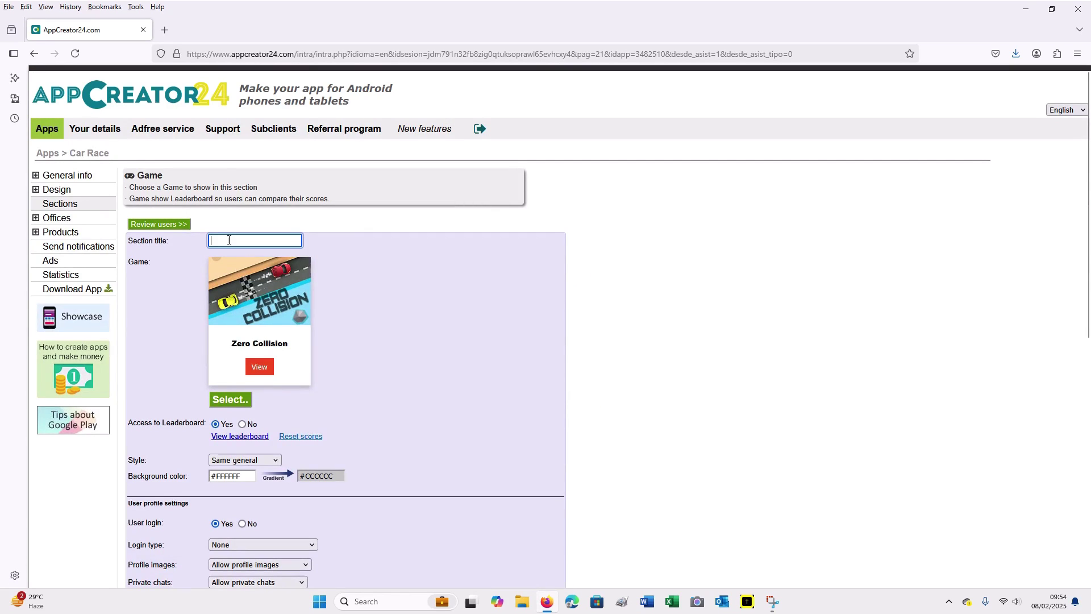
right_click(230, 240)
click(261, 326)
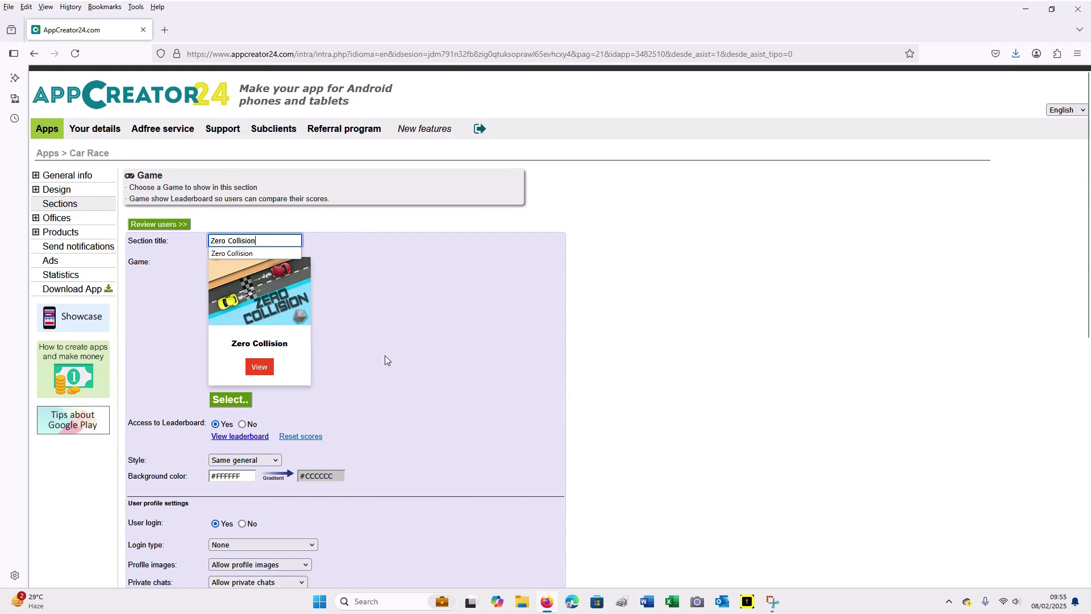
scroll(384, 361, down, 6)
scroll(383, 367, up, 3)
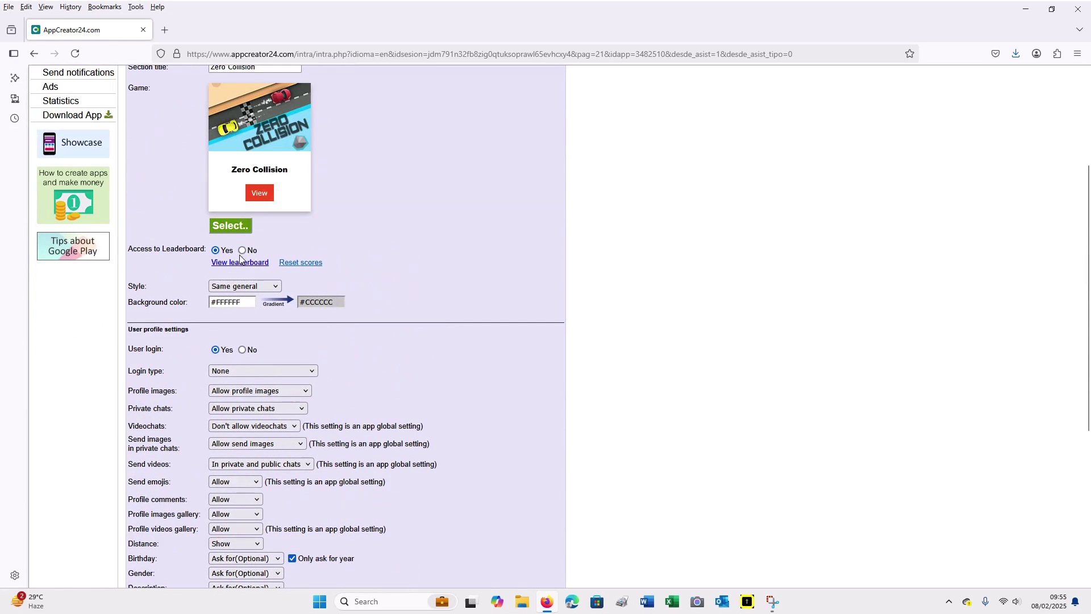
click(243, 250)
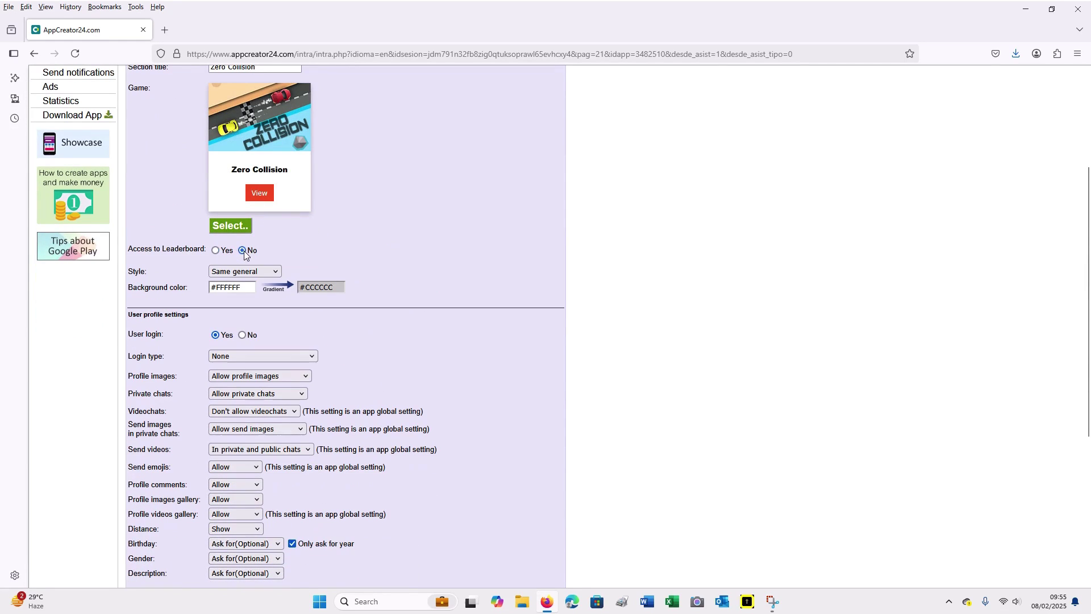
scroll(368, 364, down, 5)
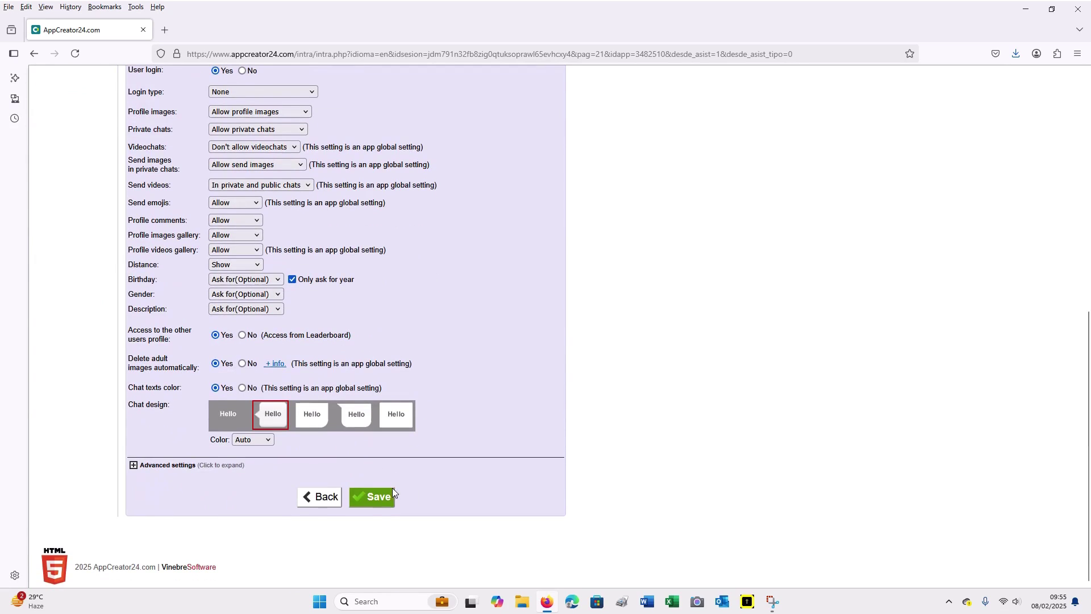
click(372, 499)
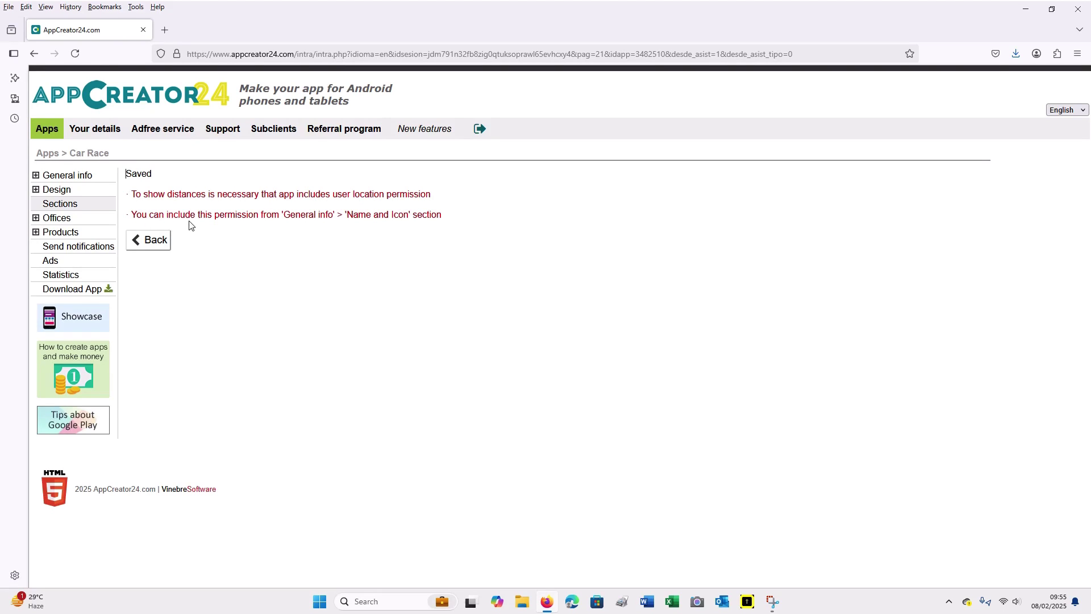
click(152, 245)
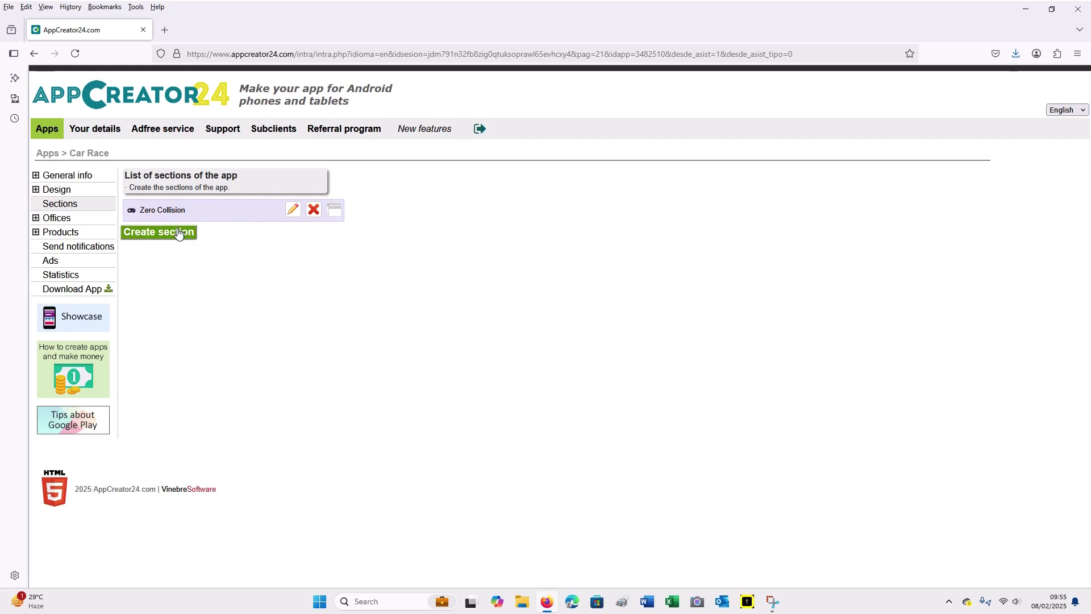
Start another new Game section and open its list of games
click(178, 233)
scroll(350, 365, down, 2)
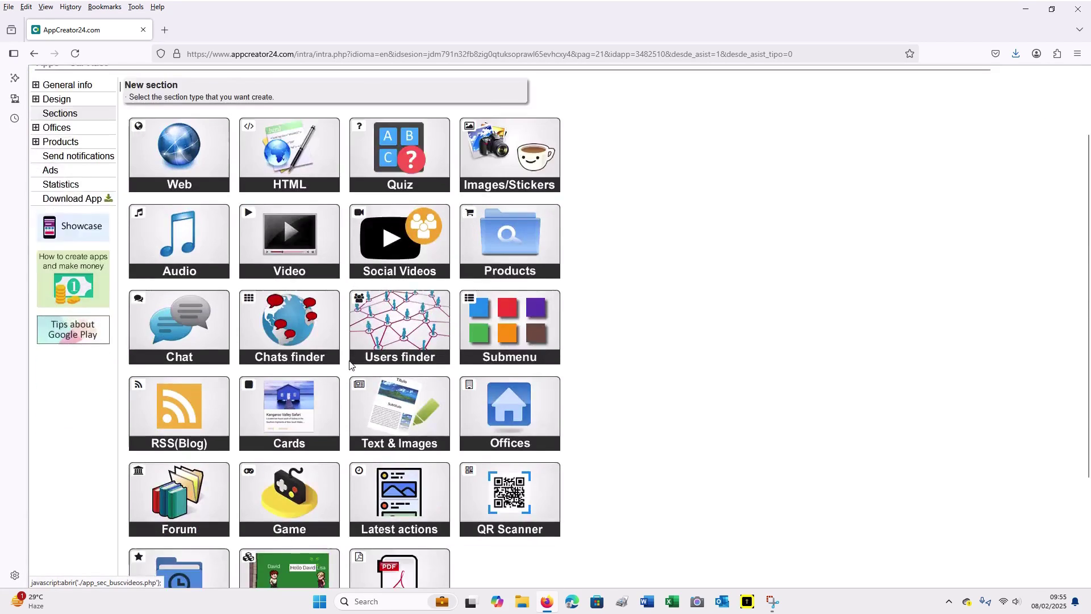
scroll(351, 365, down, 3)
click(292, 372)
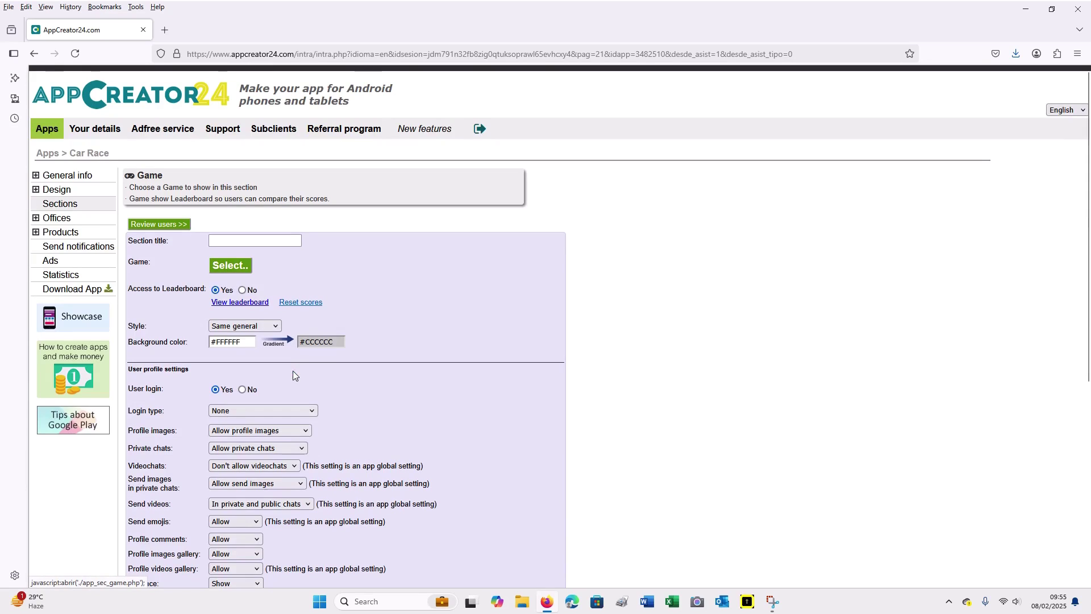
click(233, 267)
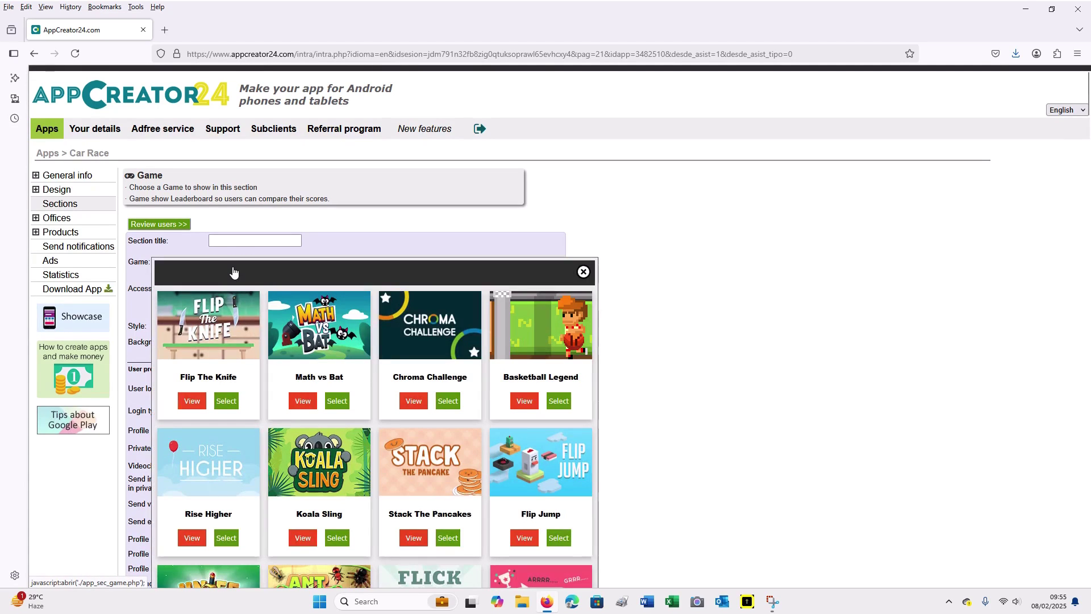
Copy the Drift Boss title from the game list
scroll(439, 357, down, 5)
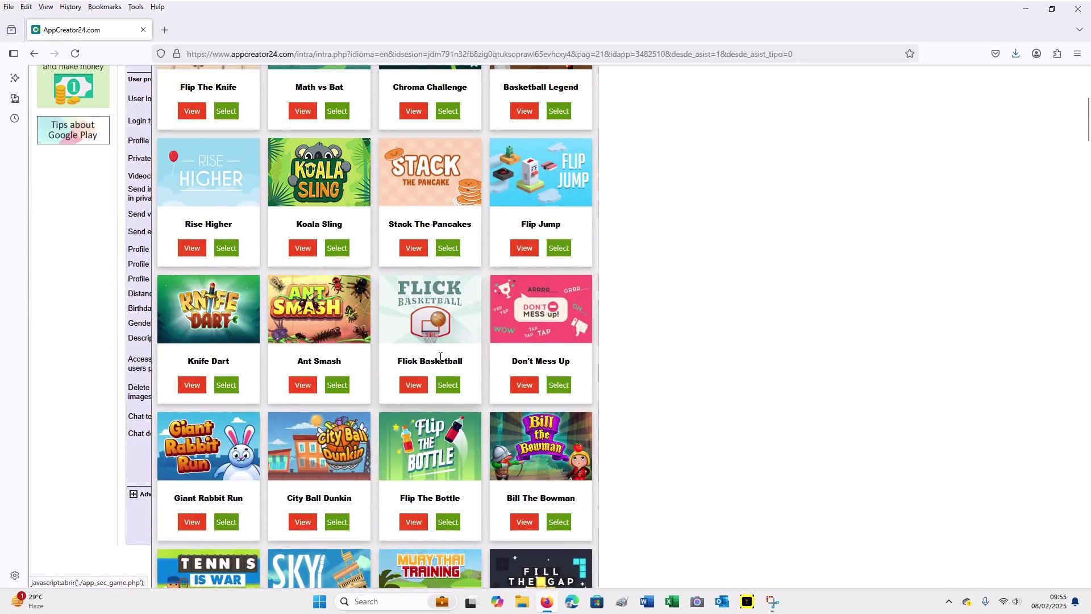
scroll(440, 357, down, 6)
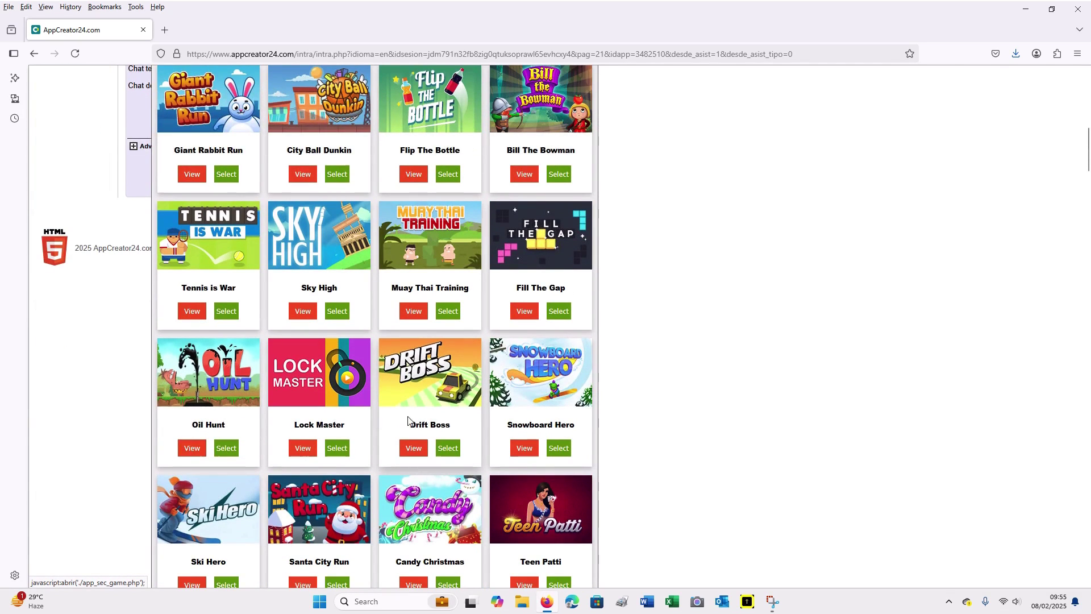
double_click(430, 424)
drag(430, 422, 430, 422)
right_click(431, 424)
click(447, 436)
Choose Drift Boss as the game, paste 'Drift Boss' as the title, and save the section
click(448, 448)
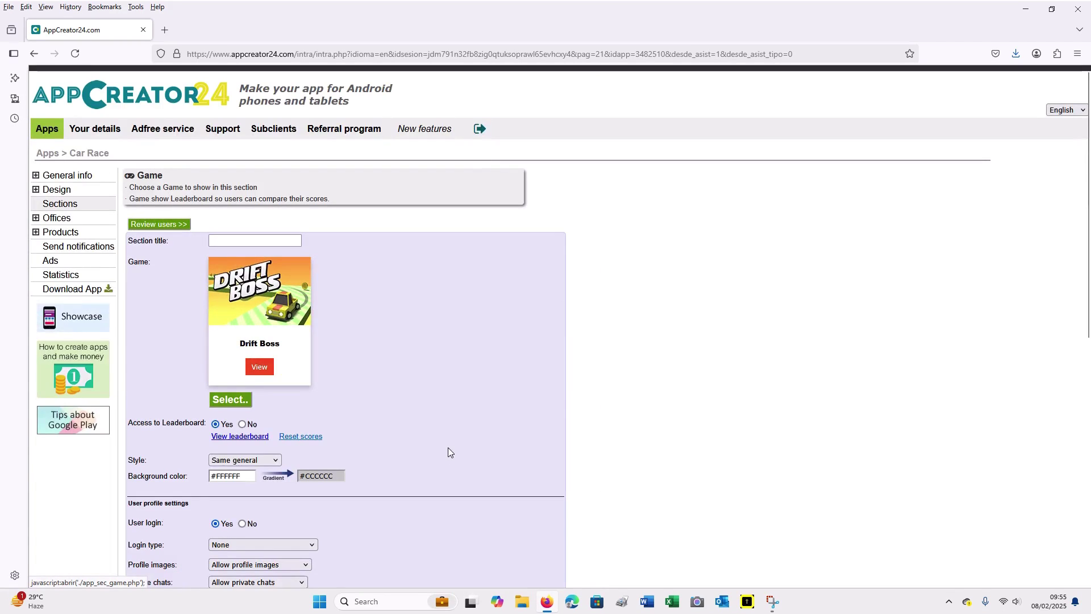
click(234, 241)
right_click(235, 241)
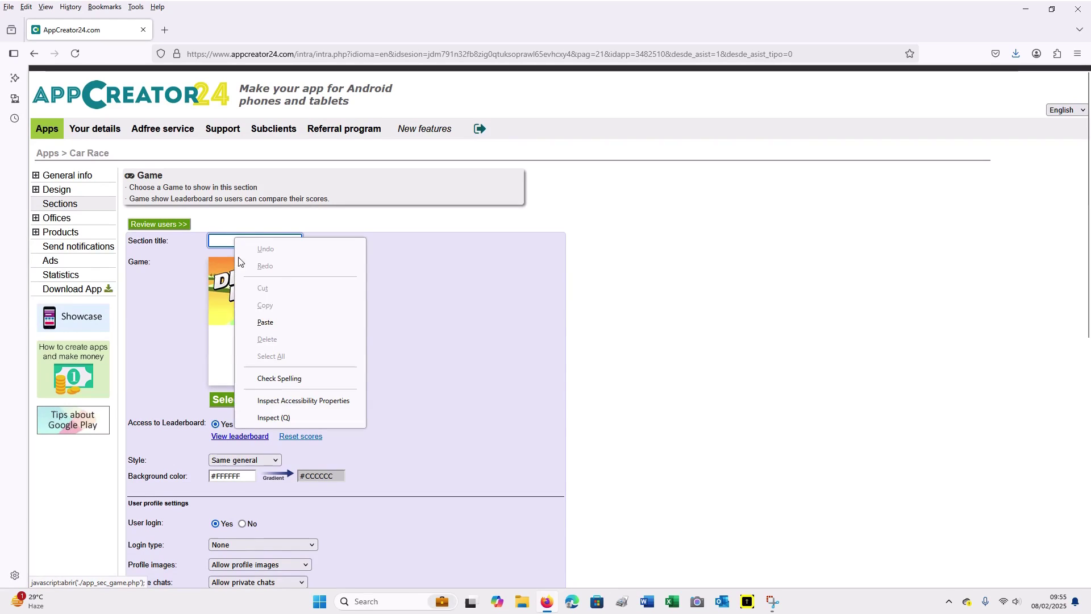
click(265, 322)
scroll(356, 320, down, 5)
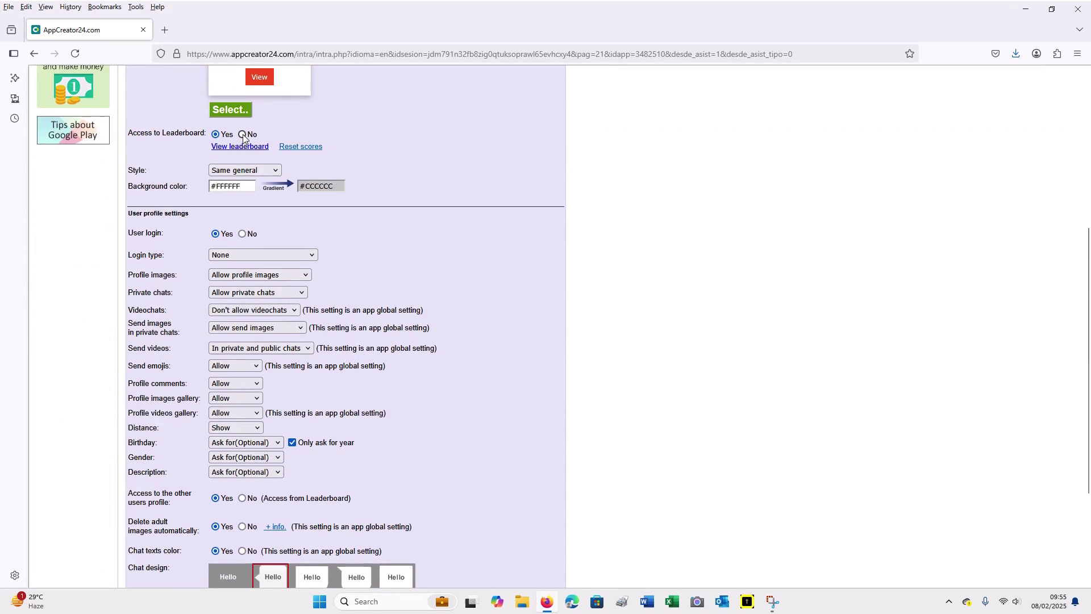
scroll(356, 337, down, 3)
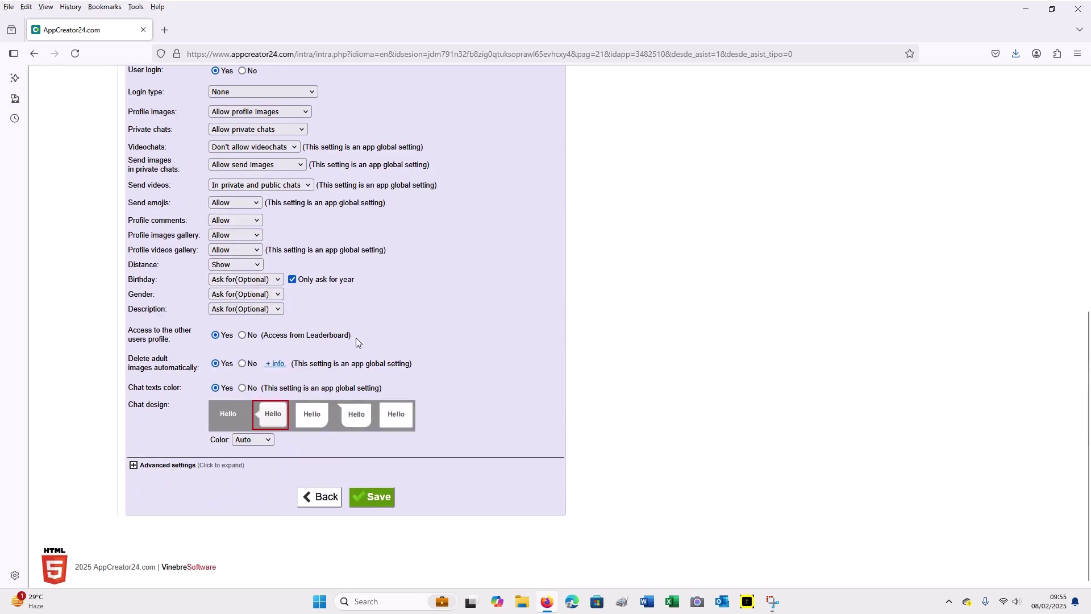
click(380, 498)
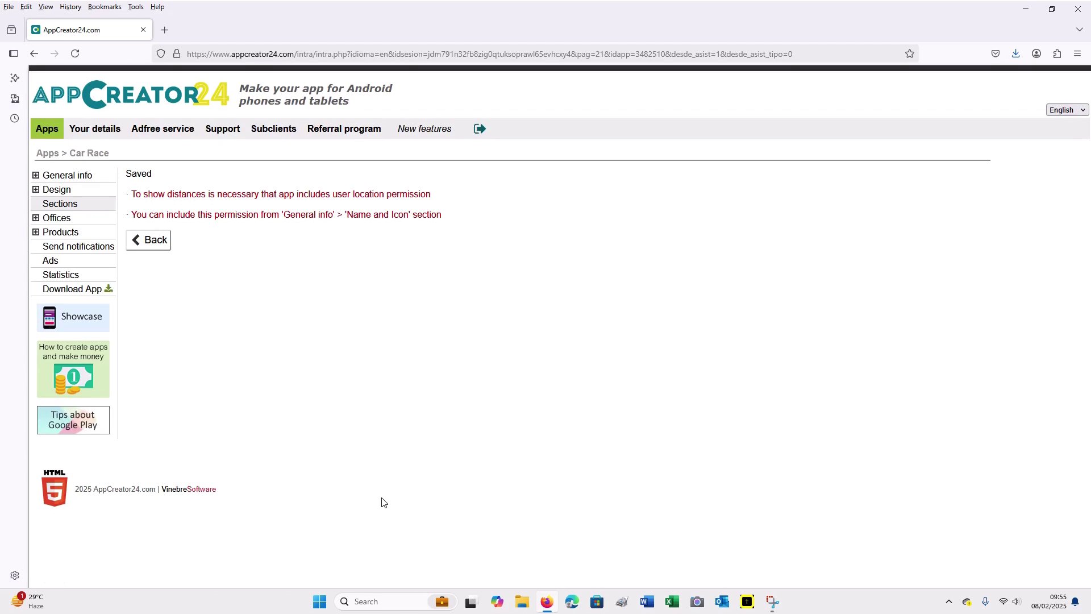
click(155, 239)
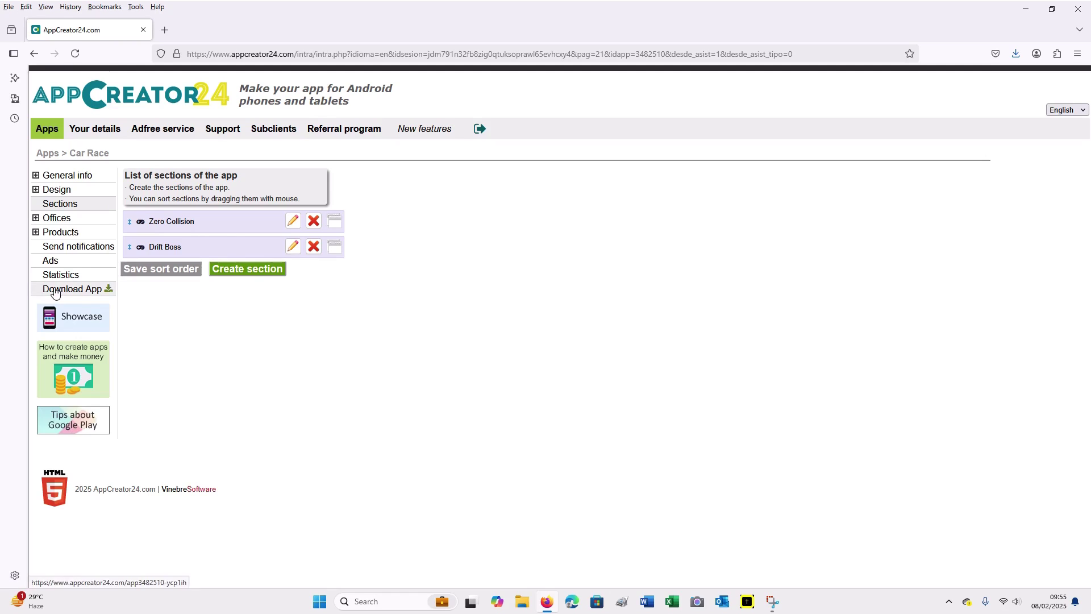
Open the Car Race Ads settings and look over the empty banner and interstitial ID fields
click(74, 265)
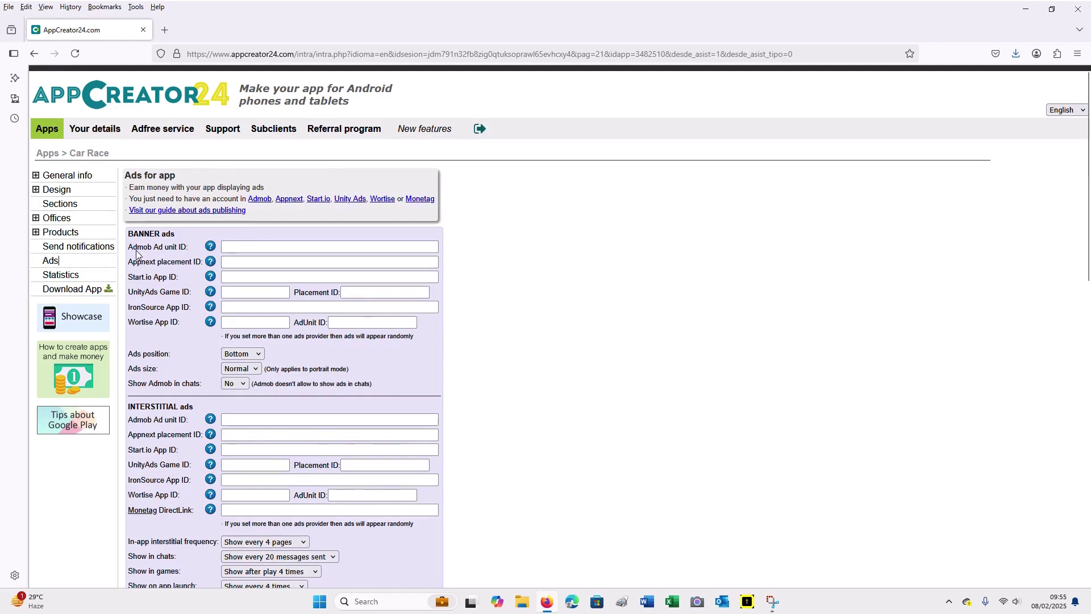
scroll(375, 438, down, 15)
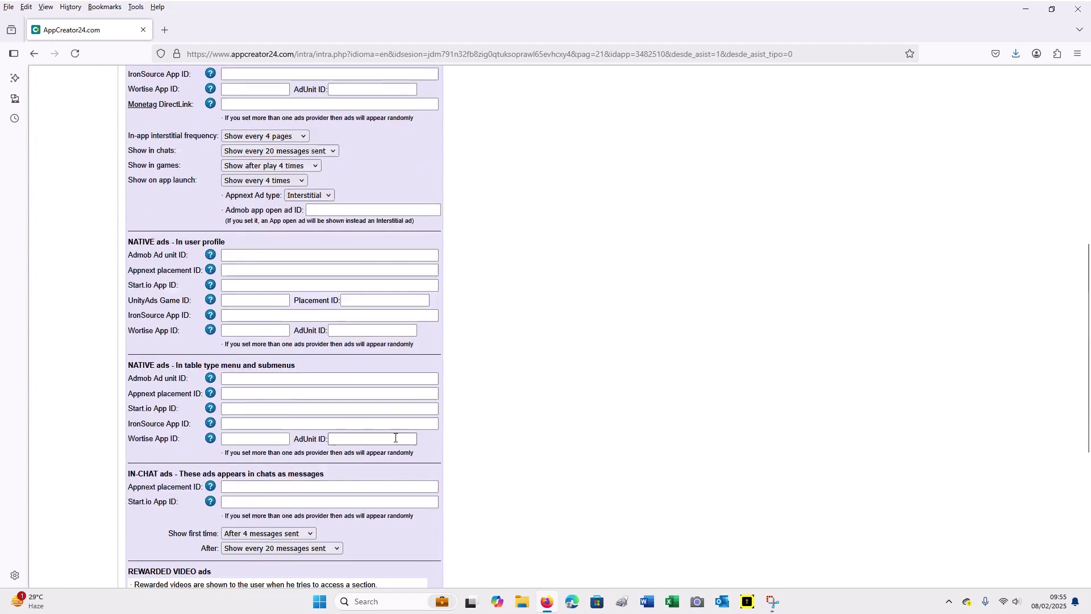
scroll(333, 392, up, 15)
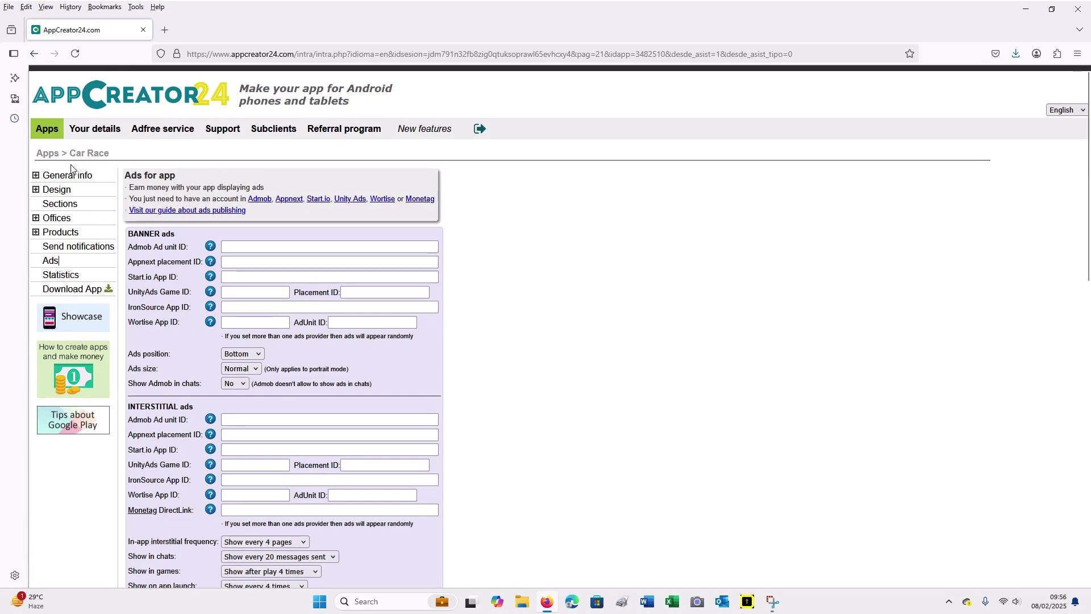
Open the Car Race download page and reload it to check whether the app is available
click(72, 289)
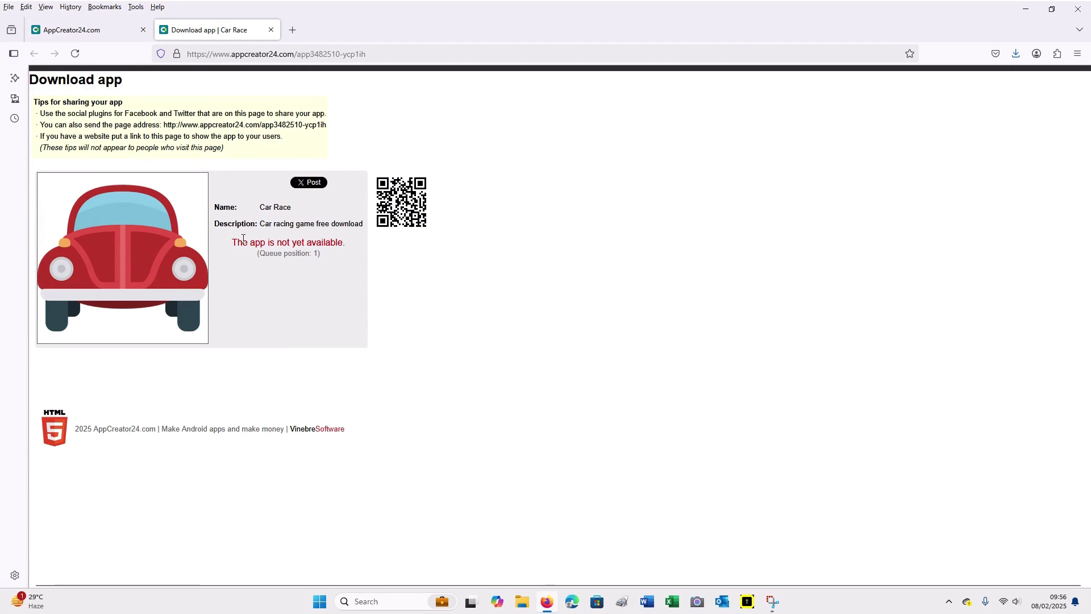
drag(235, 243, 347, 244)
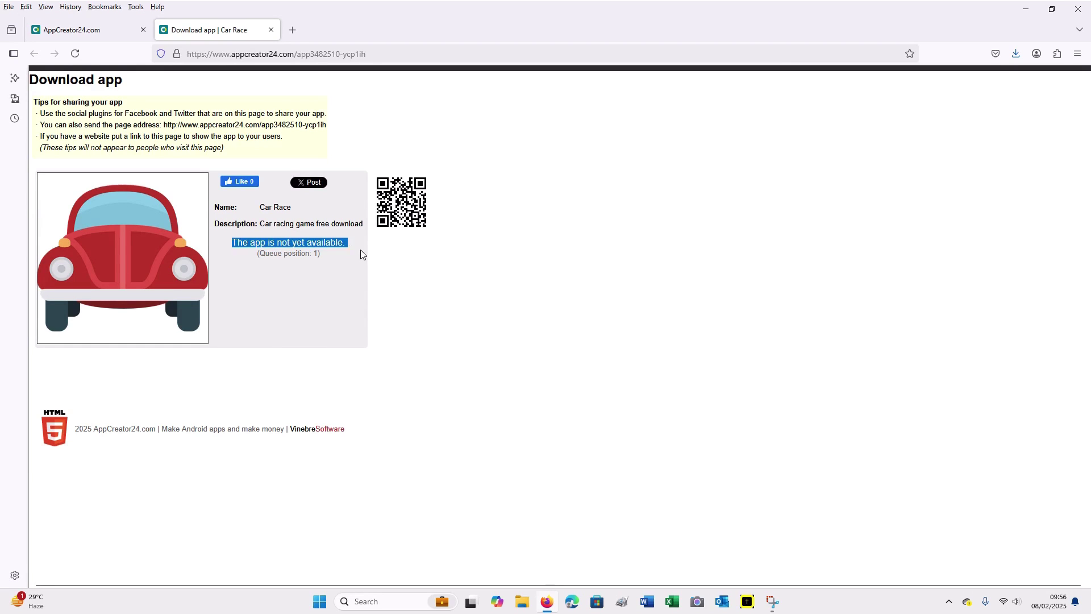
click(349, 261)
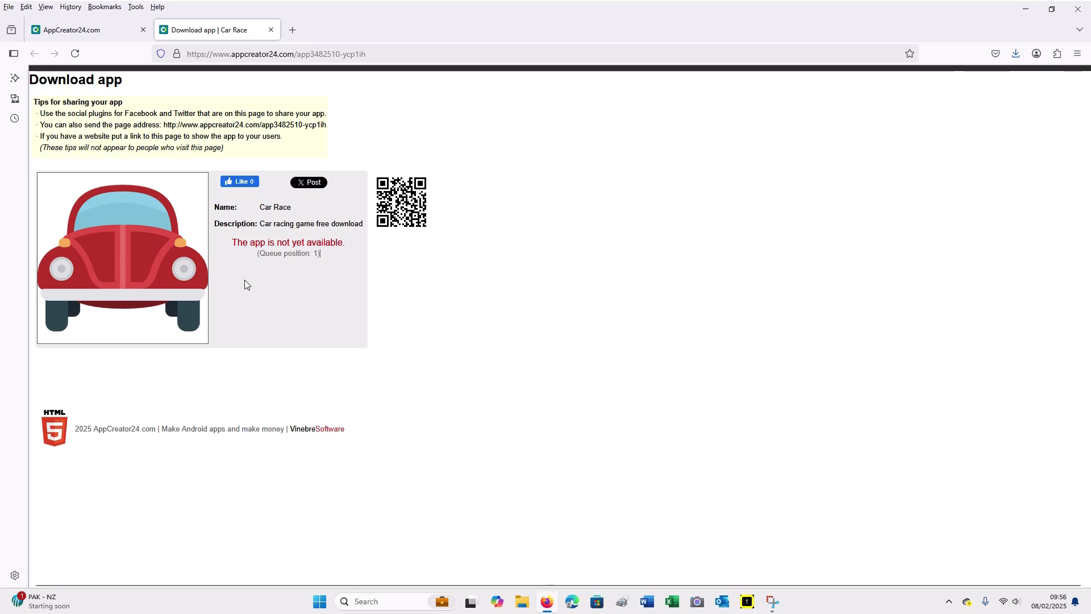
click(75, 53)
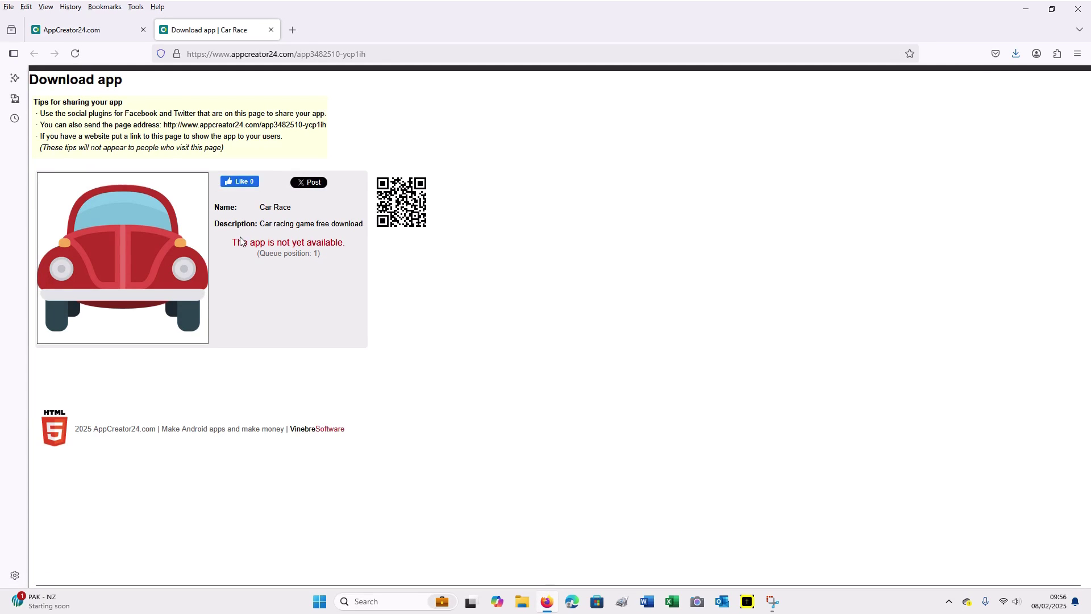
Switch to the AppCreator24 dashboard and scroll through it
click(109, 32)
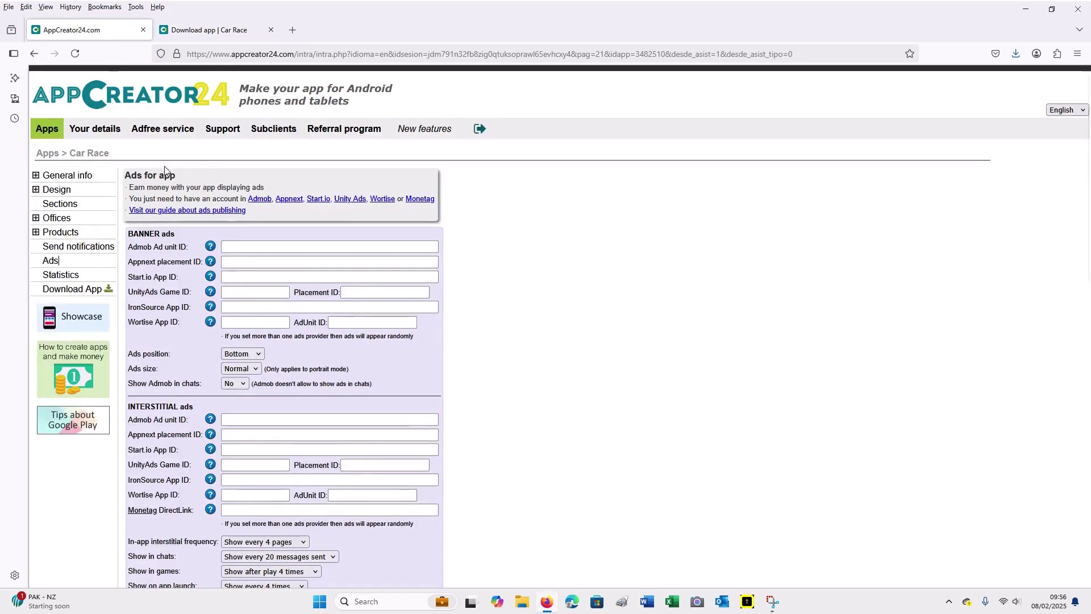
scroll(102, 290, down, 3)
scroll(80, 250, up, 2)
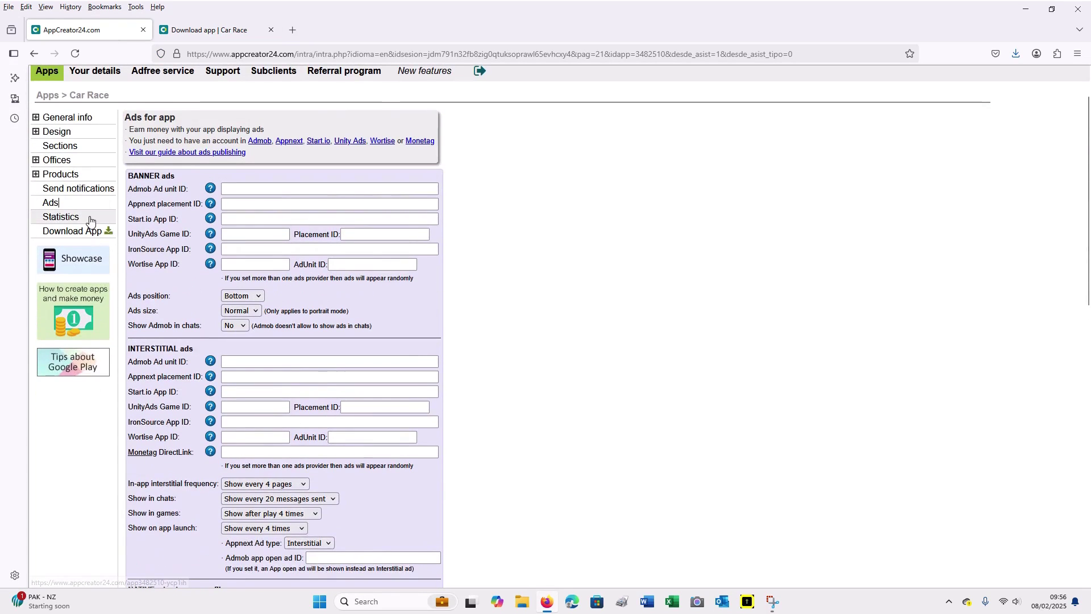
scroll(68, 133, up, 2)
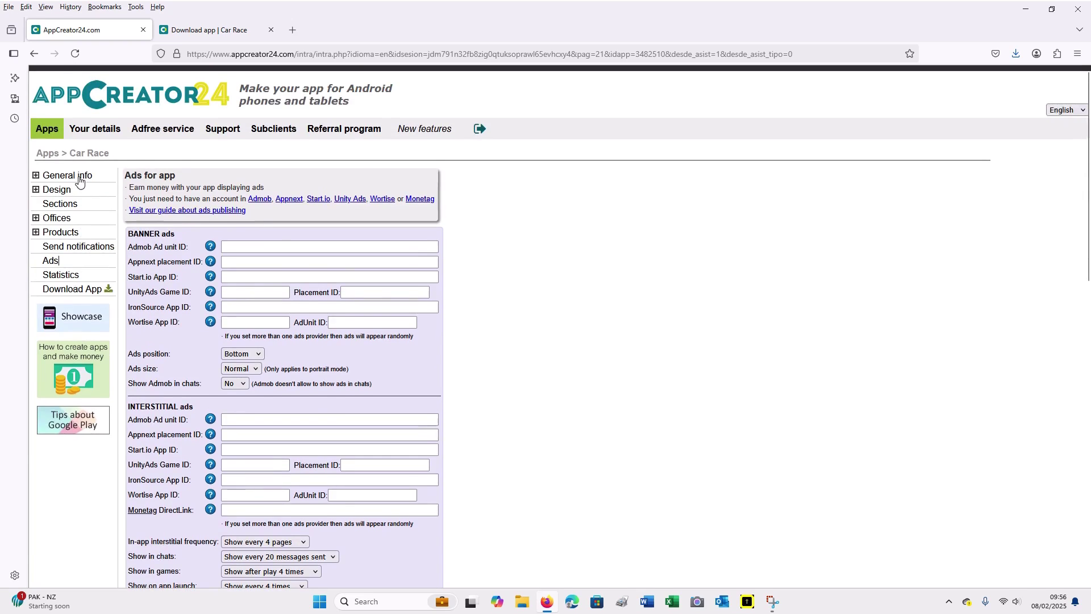
Open the Apps list and scroll through all the apps
click(44, 135)
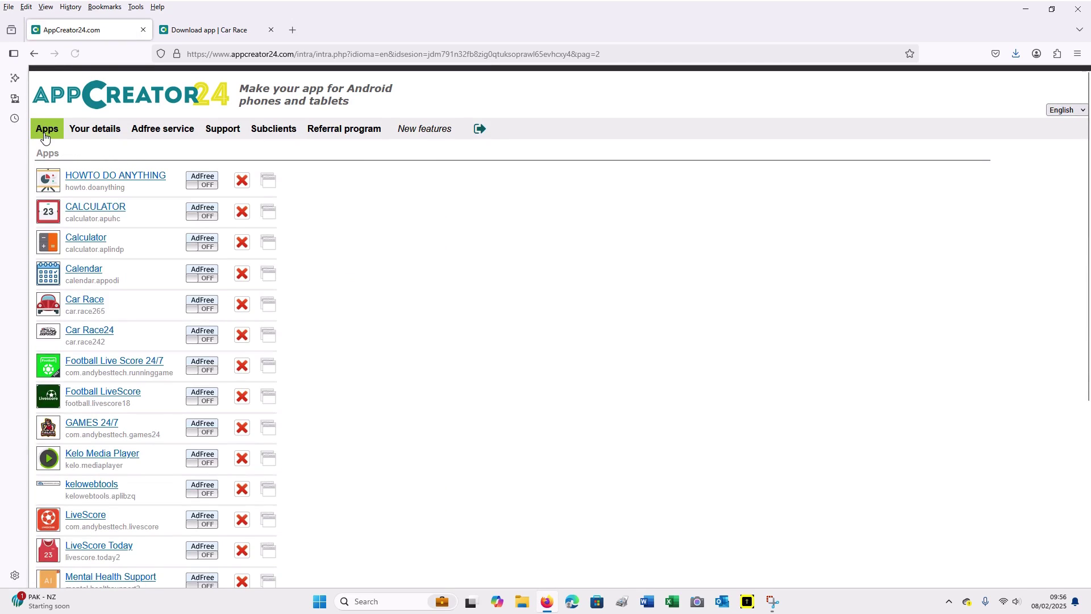
scroll(127, 248, down, 5)
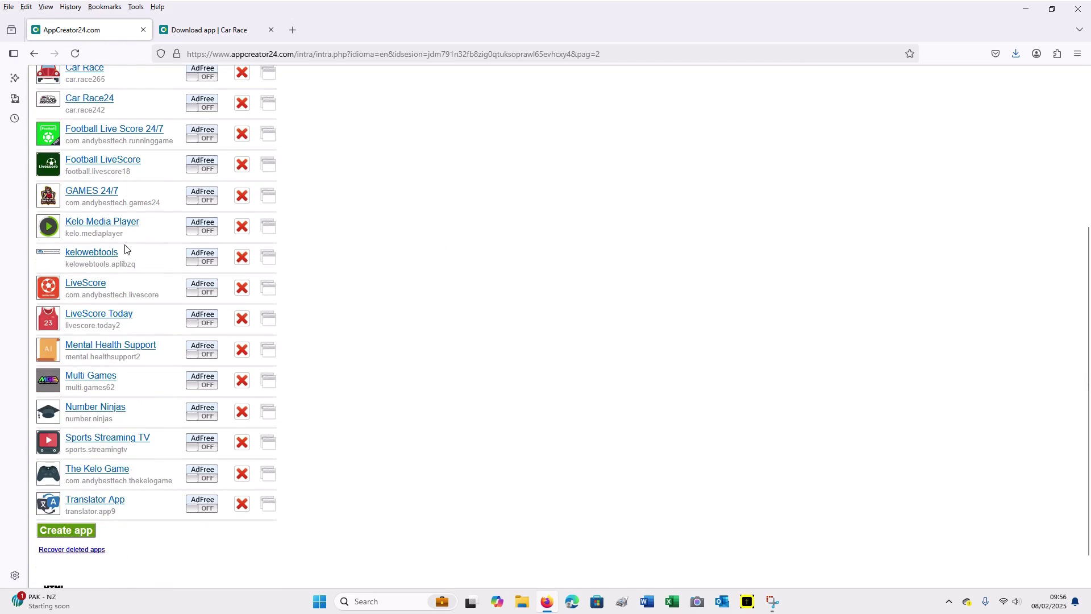
scroll(125, 245, up, 3)
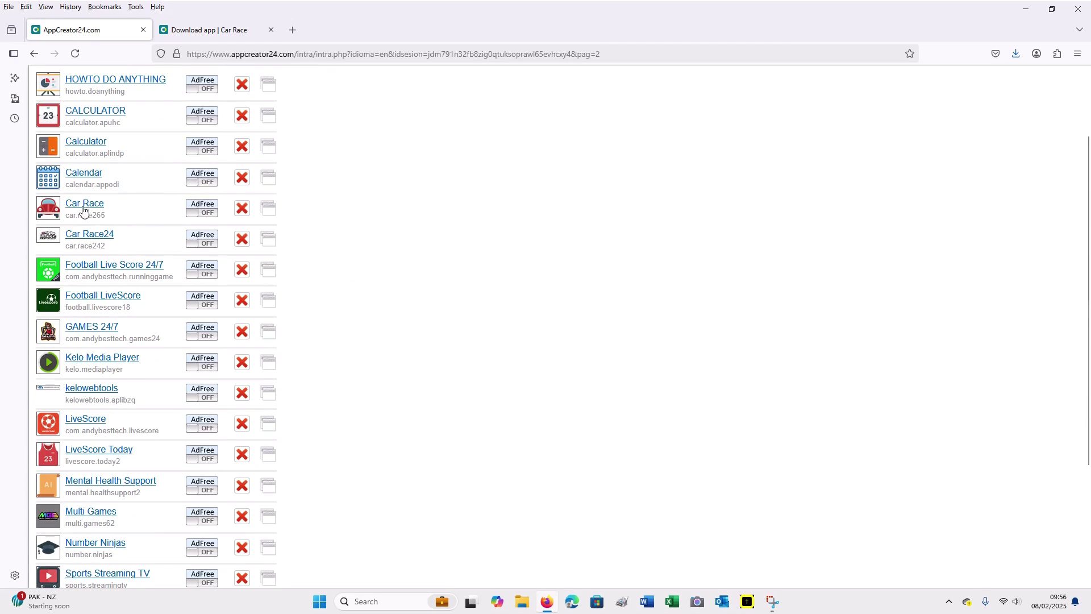
scroll(127, 216, up, 2)
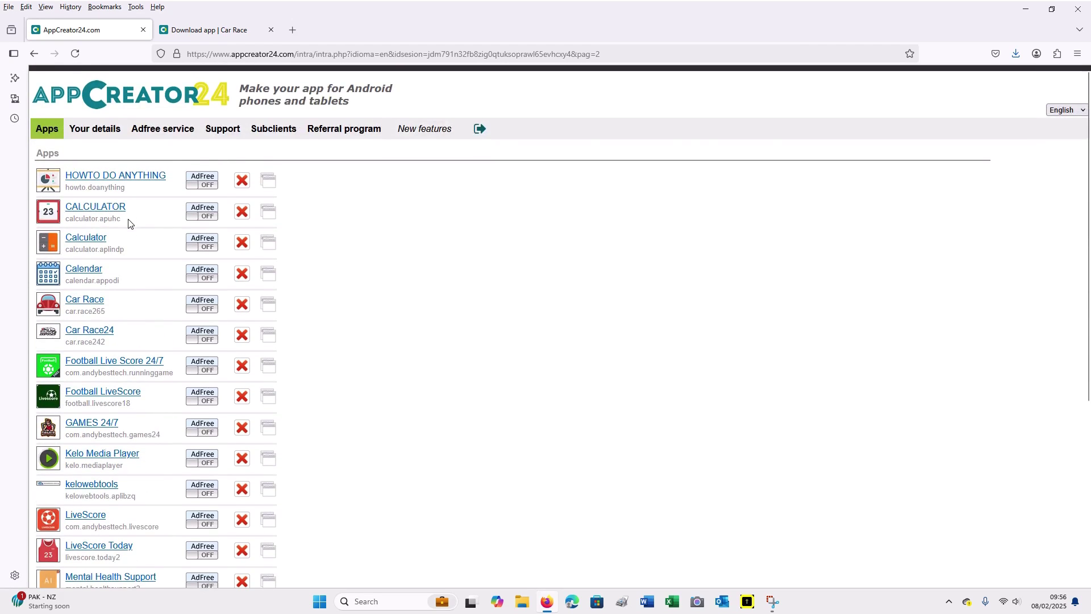
scroll(128, 223, down, 4)
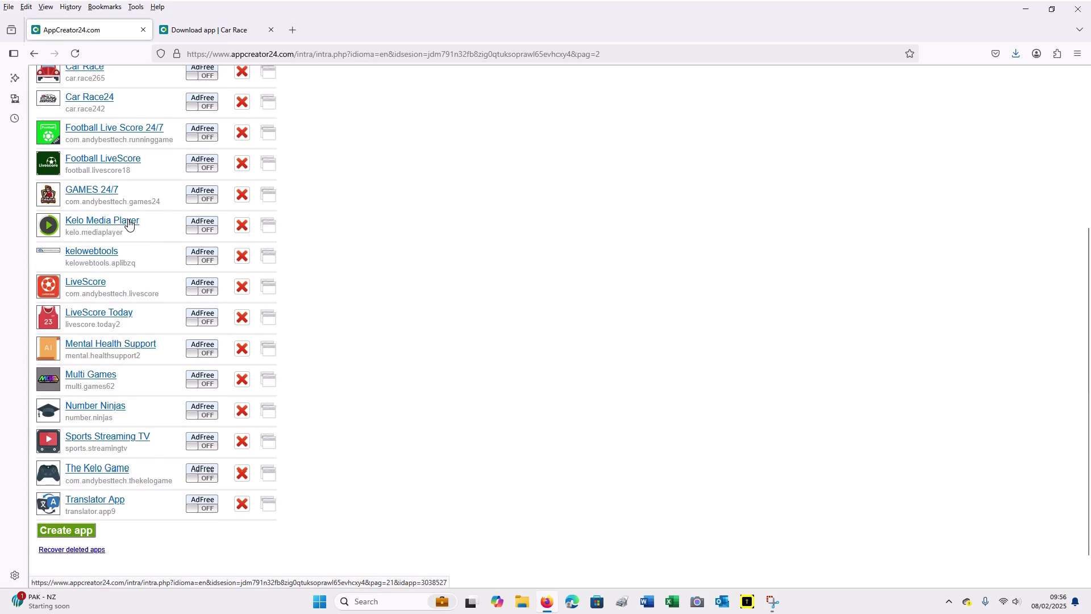
scroll(129, 223, down, 1)
scroll(125, 223, up, 3)
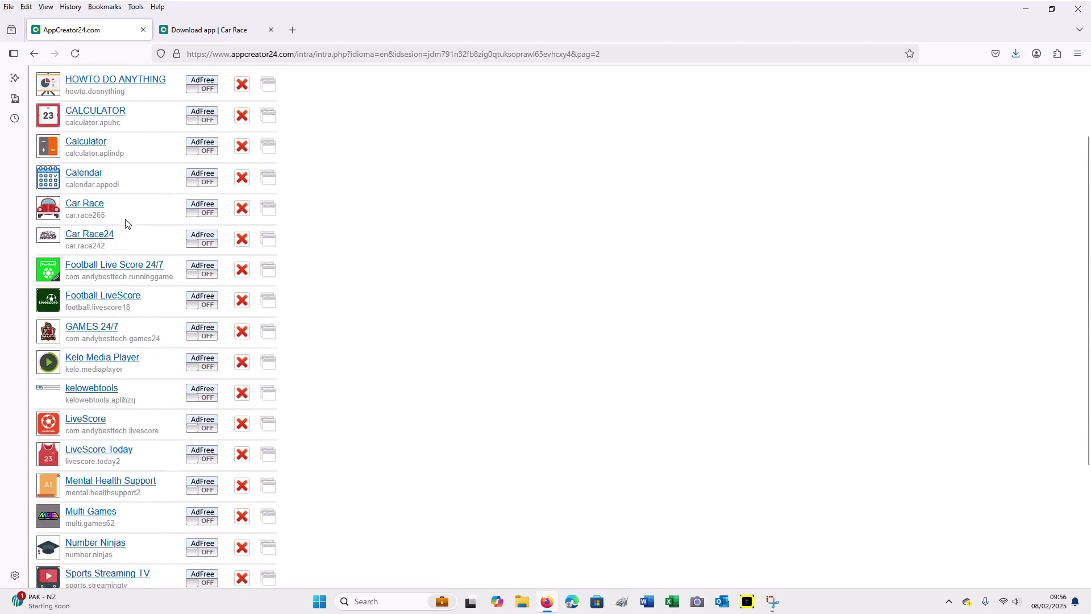
scroll(125, 224, up, 2)
Reload the Car Race download page, reopen it from the Car Race options, and close the duplicate tab
click(211, 29)
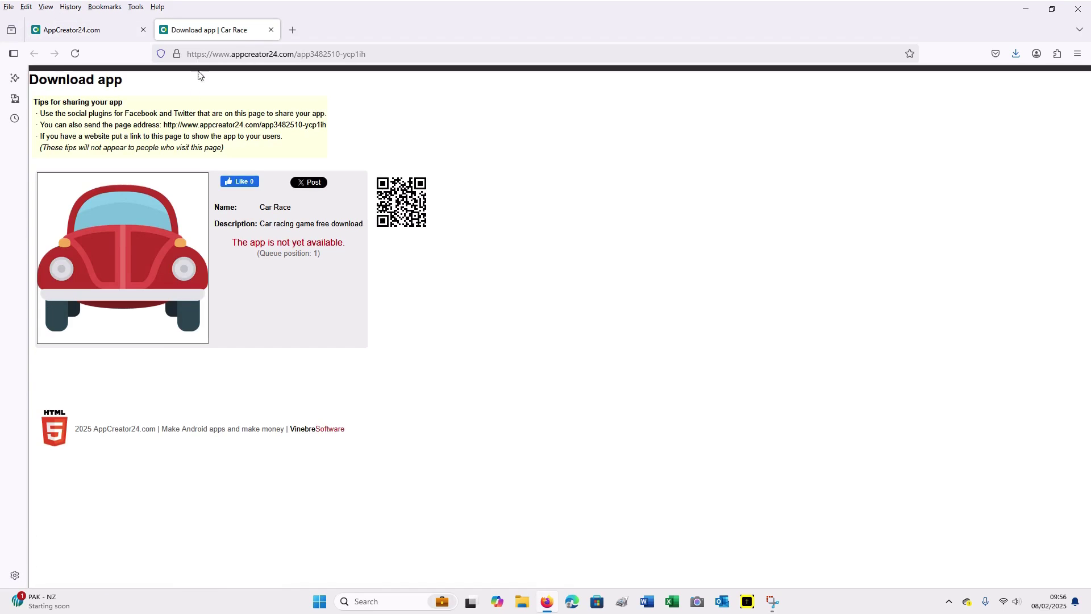
click(75, 54)
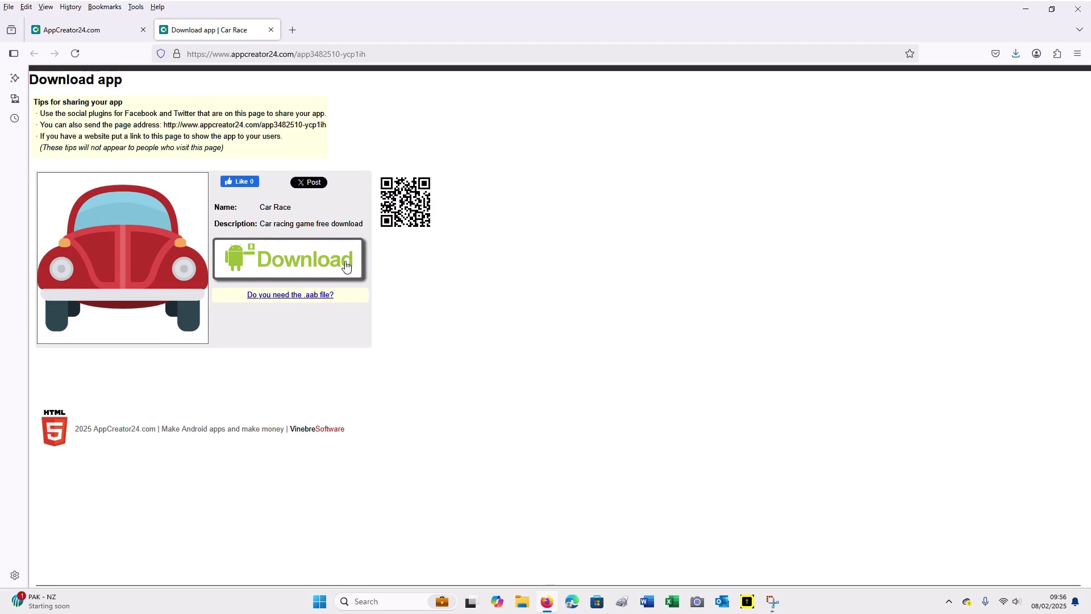
click(100, 34)
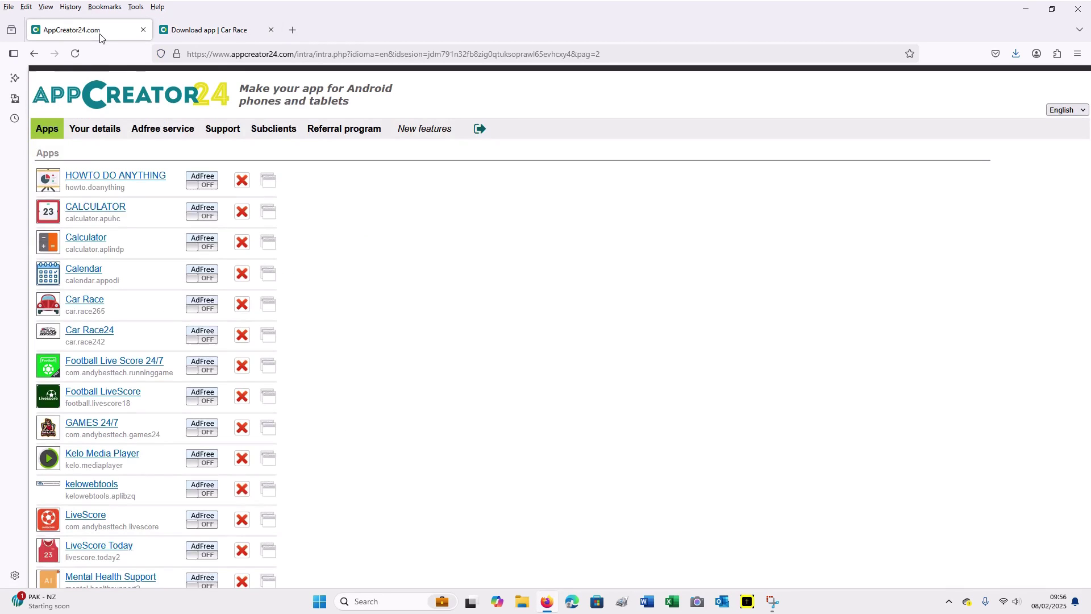
click(91, 304)
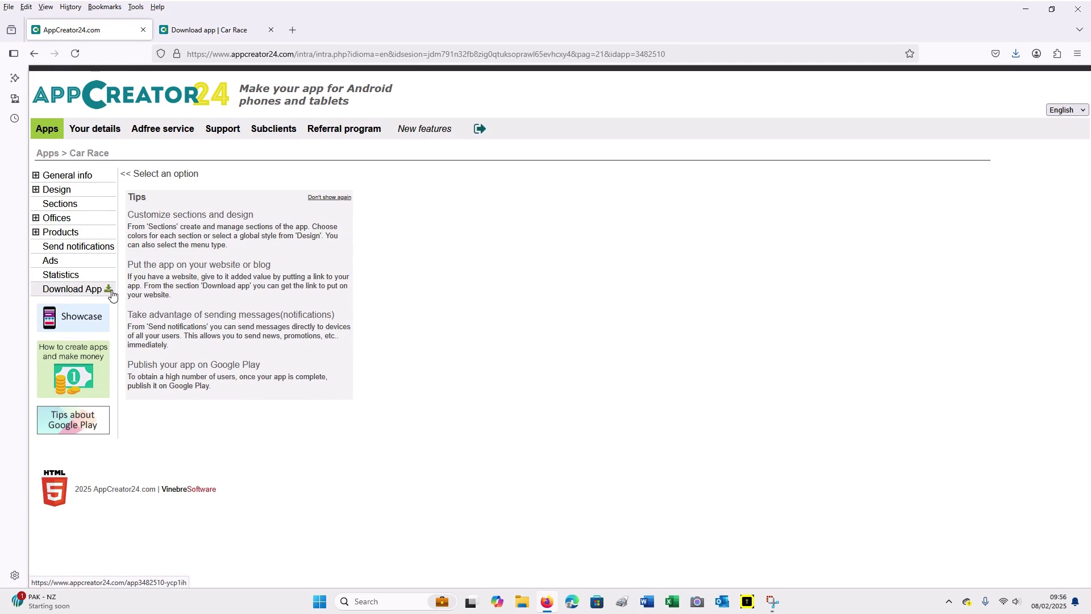
click(112, 291)
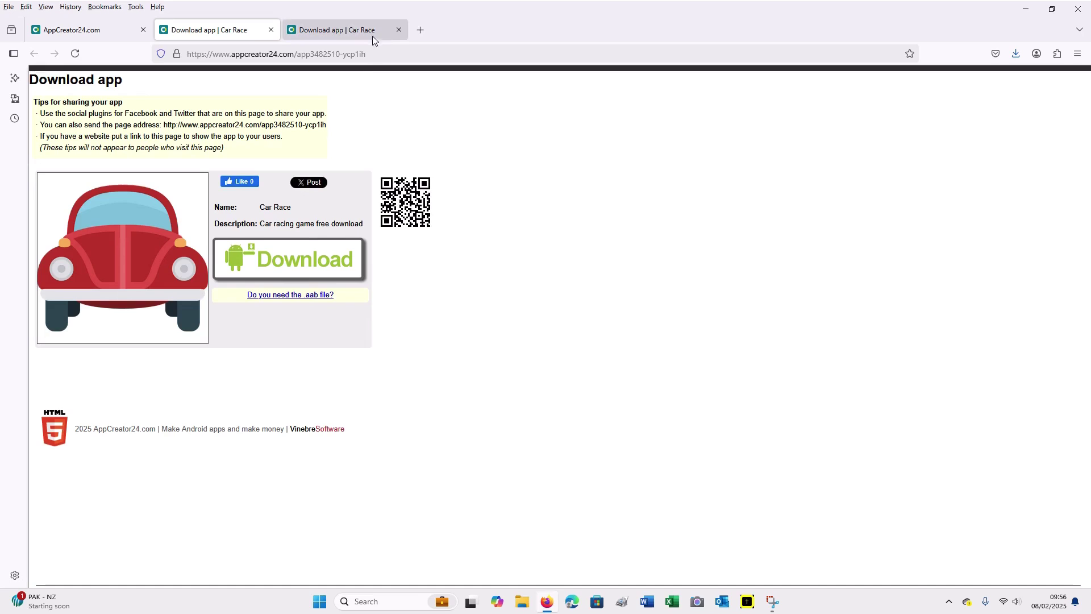
click(400, 31)
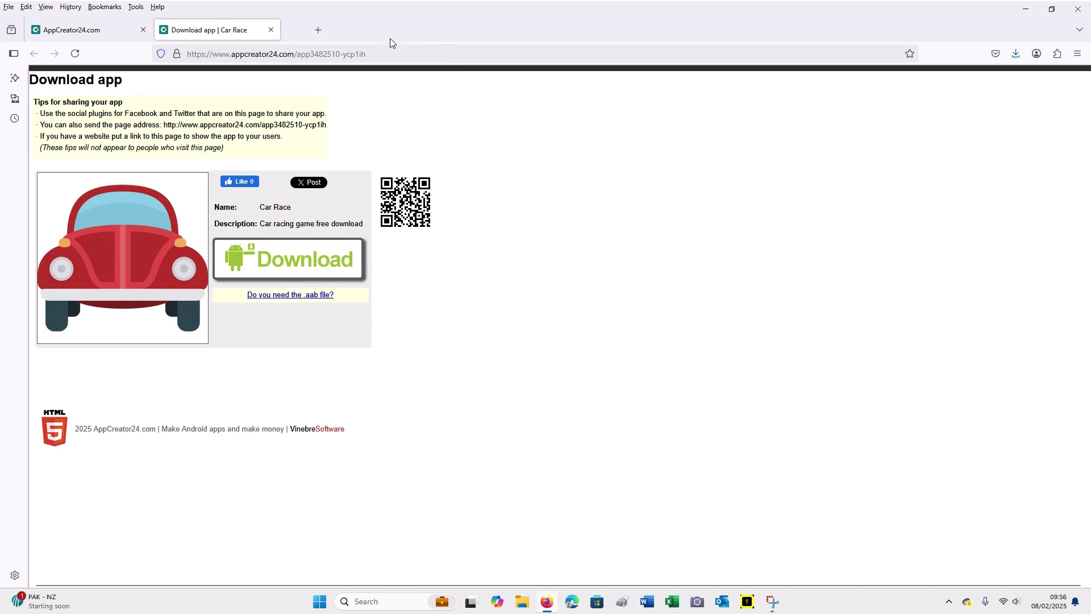
click(111, 32)
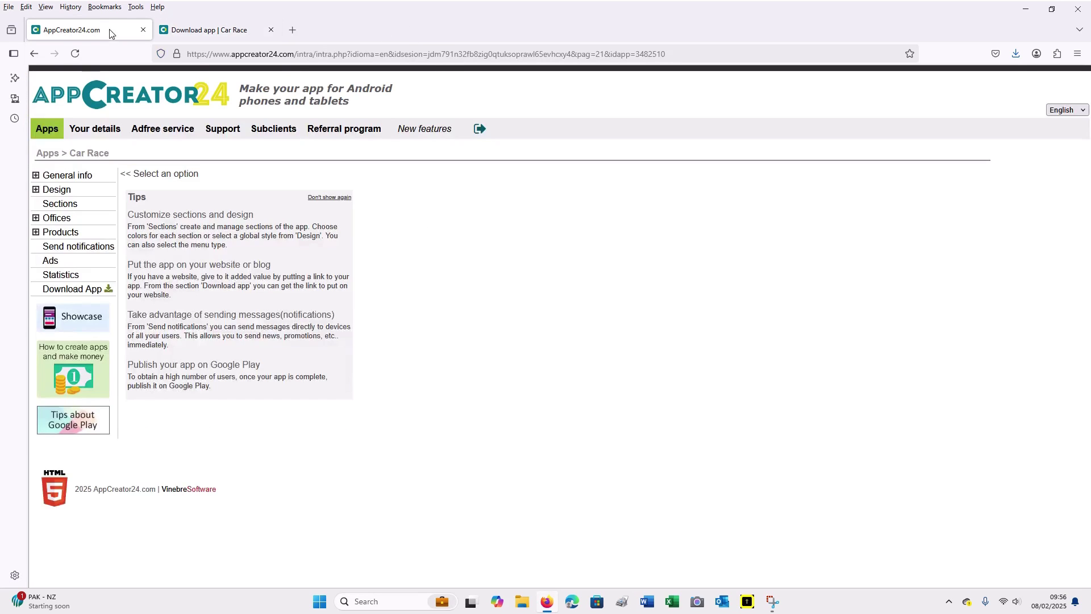
In Car Race's Ads page, replace the banner Admob Ad unit ID text with 'IN THE NEXT VIDEO PLEASE SUBSCRIP'
click(73, 266)
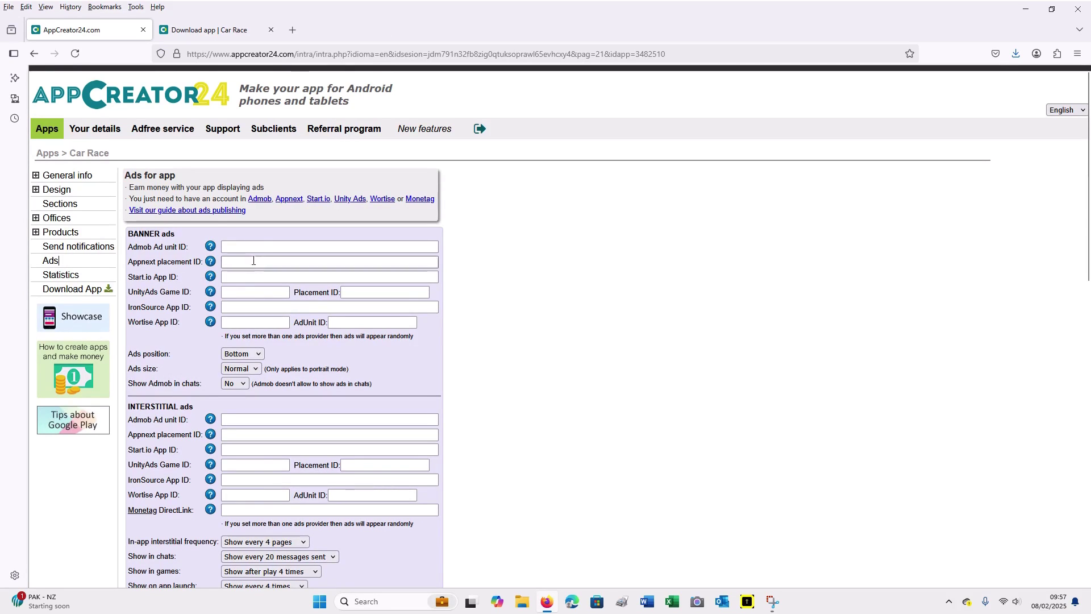
click(269, 248)
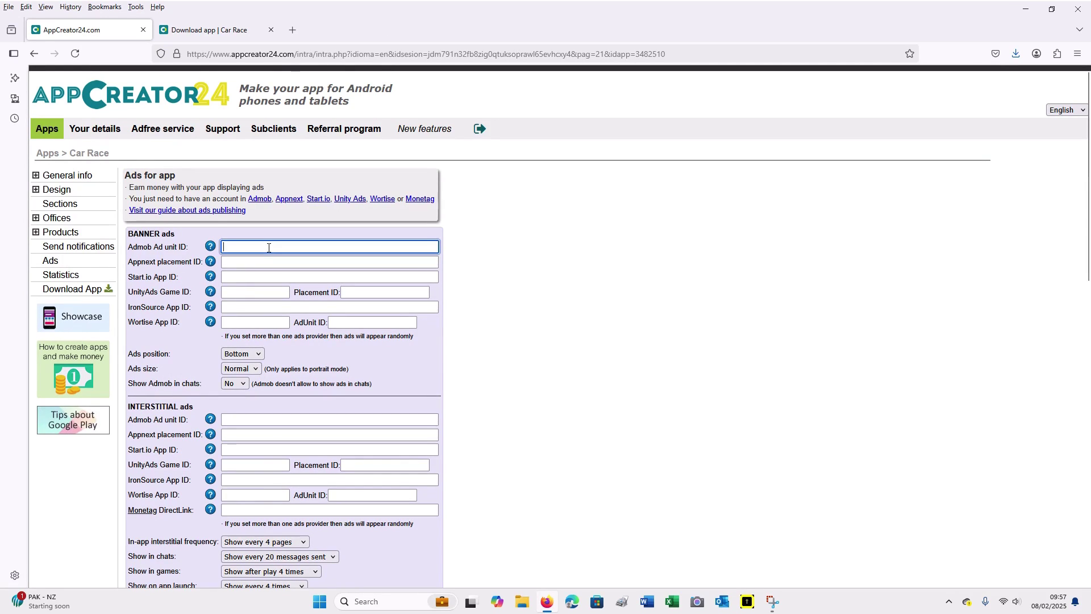
text(I WILL TEACH HOW TO EARN MON)
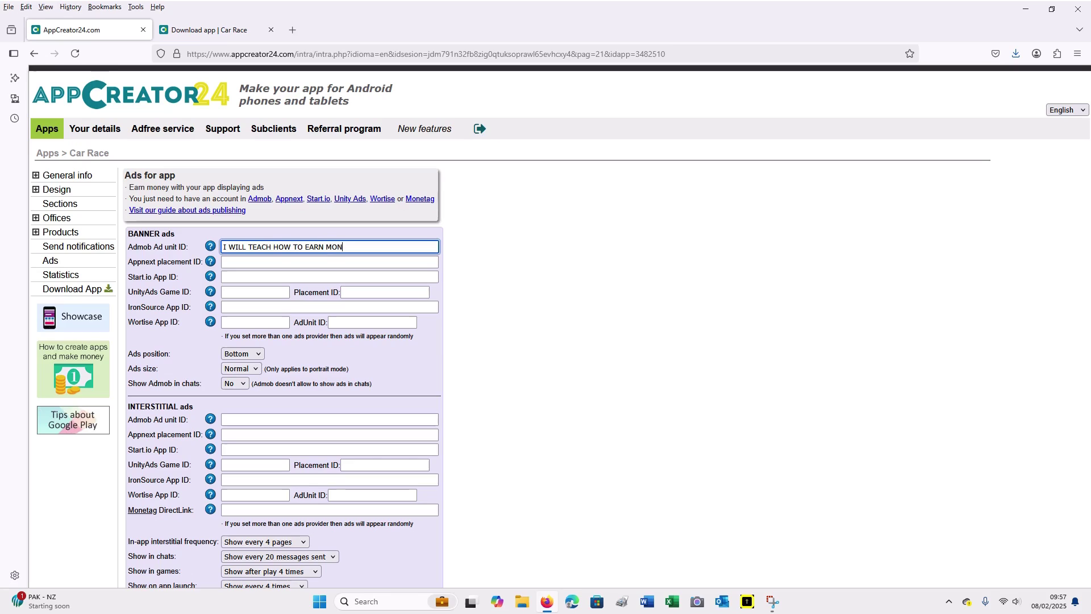
text(EY FROM THE APP)
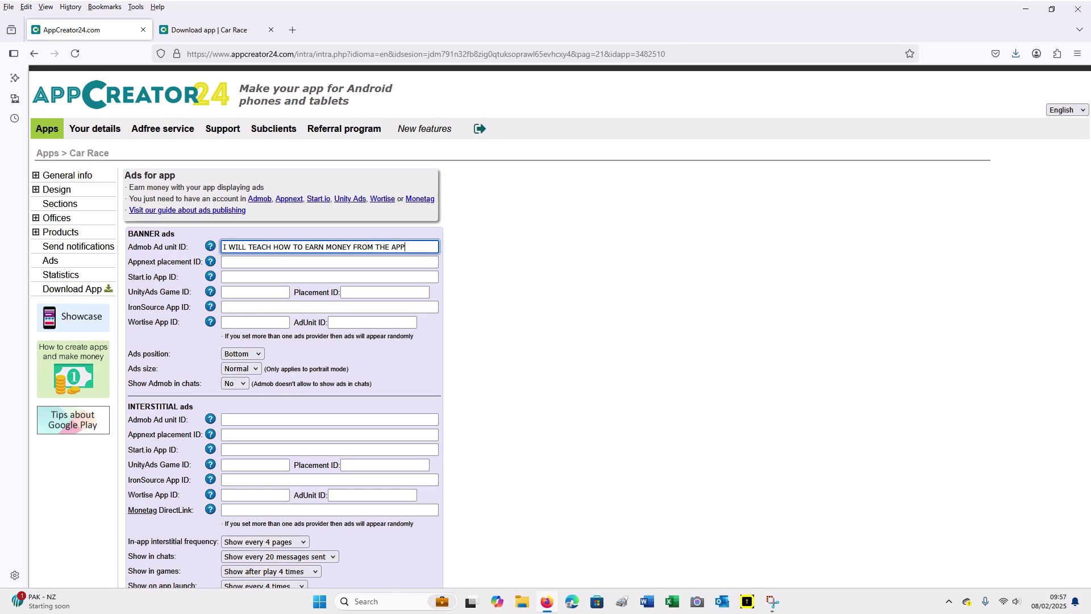
key(ctrl+a)
key(BackSpace)
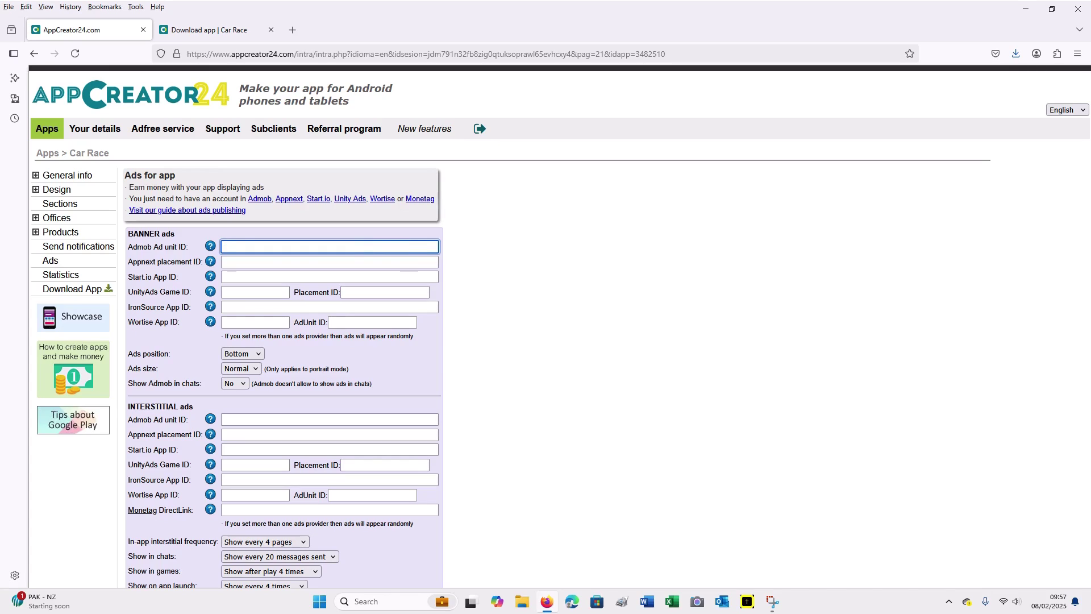
text(IN THE NEXT VIDEO PLEASE SUBSCRIP)
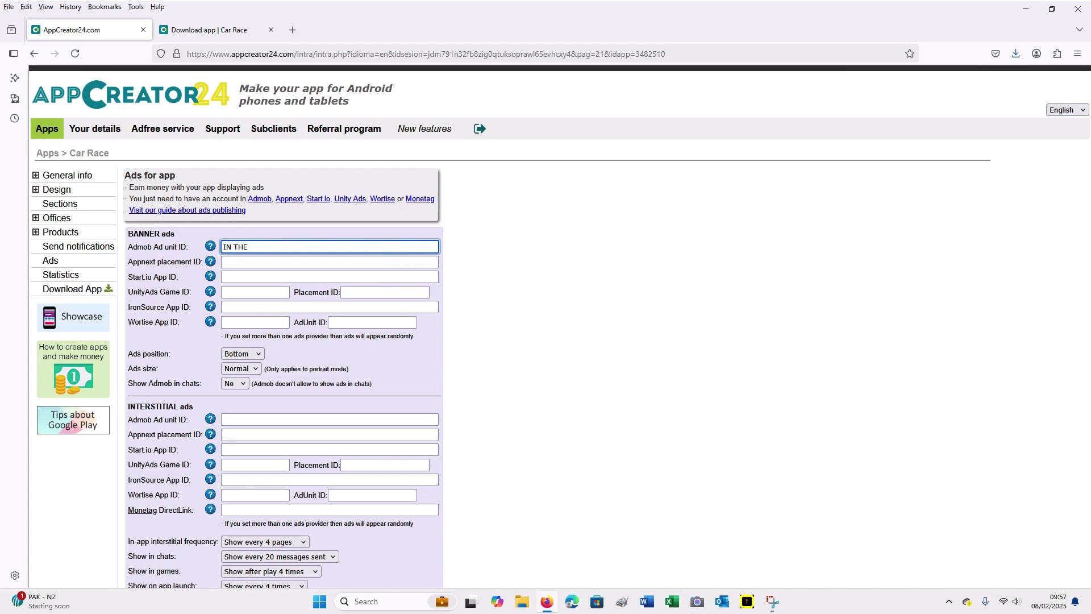